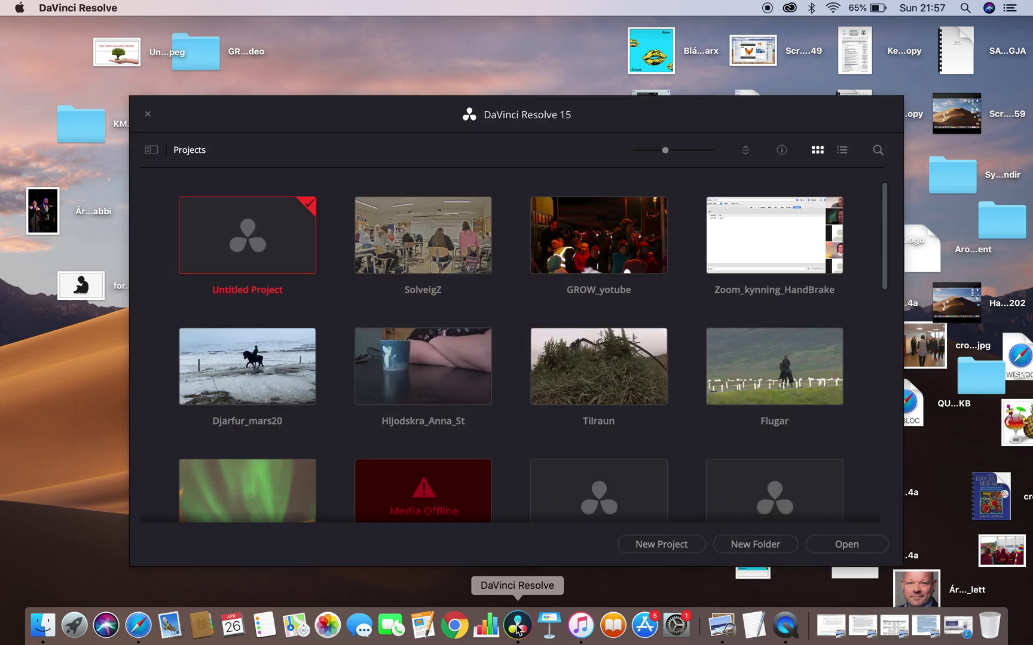
Create a new project named Tilraun_1.
left_click_drag(352, 114, 338, 52)
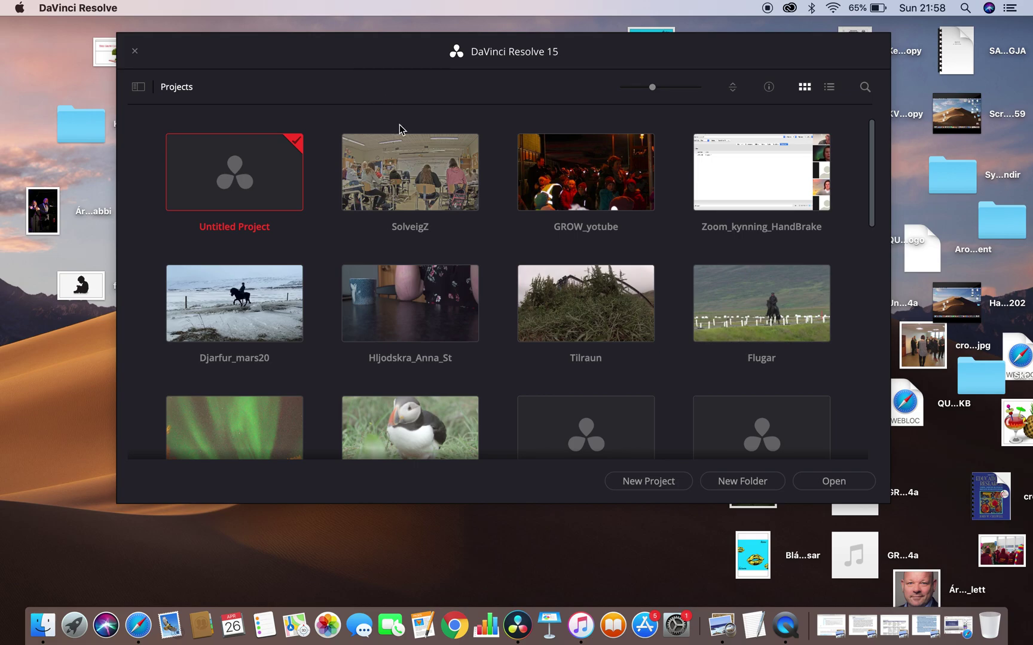
left_click(677, 485)
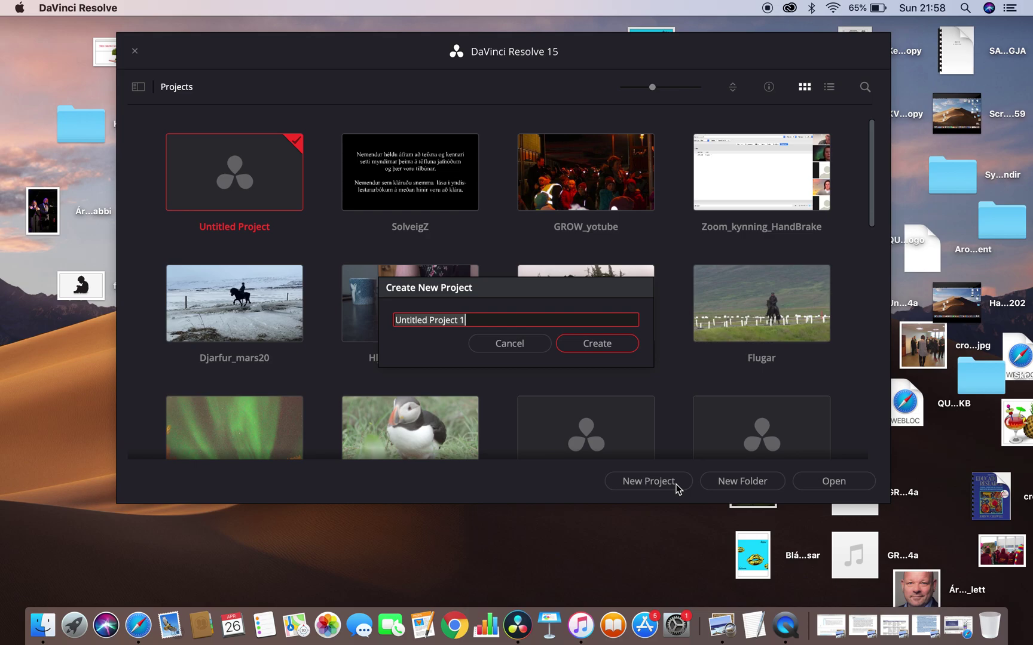
type("Tilraun")
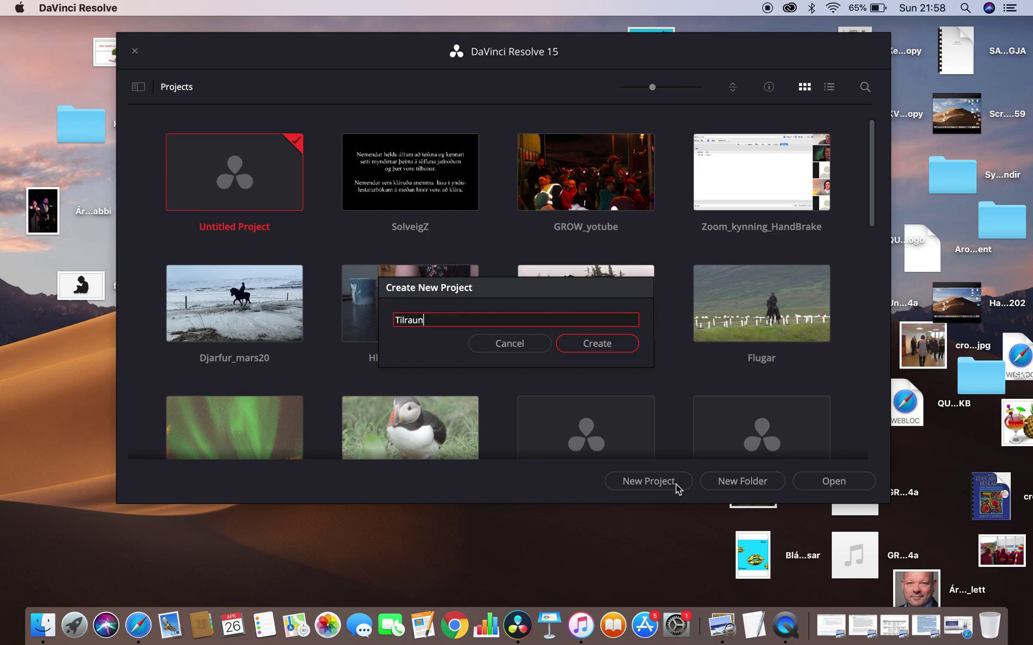
type("_1")
left_click(598, 344)
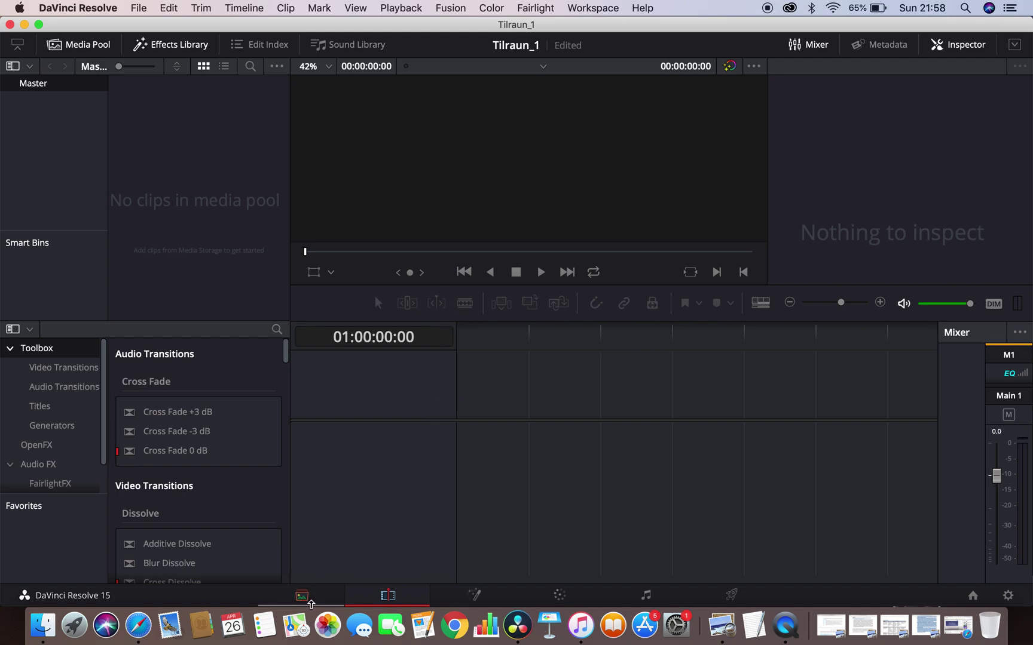
Look through the Media, Edit, Fusion, Color, Fairlight and Deliver pages of the empty project.
left_click(322, 602)
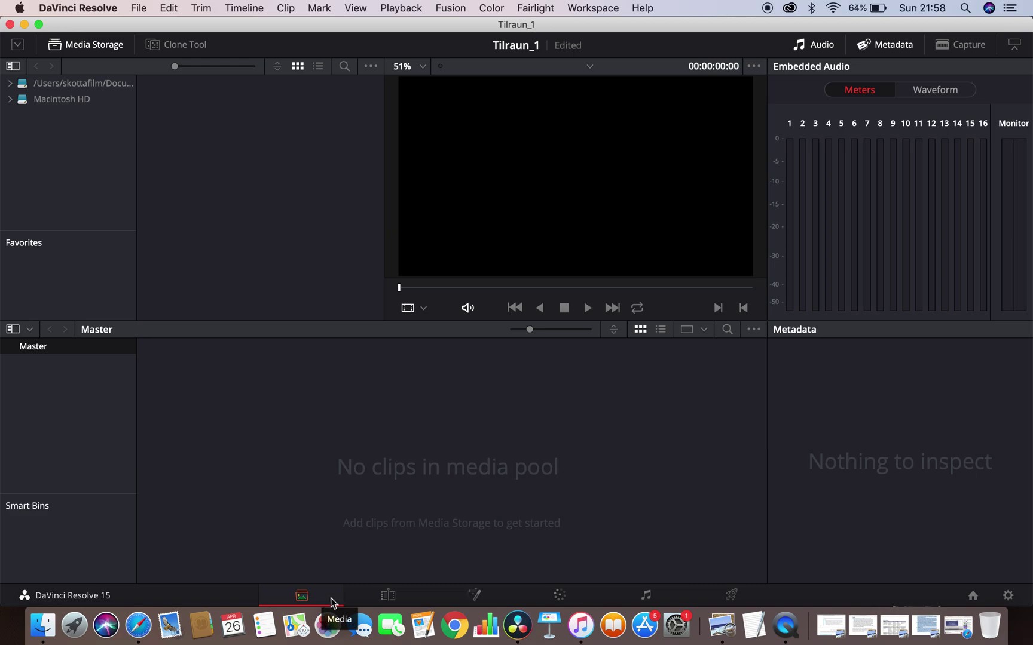
left_click(368, 601)
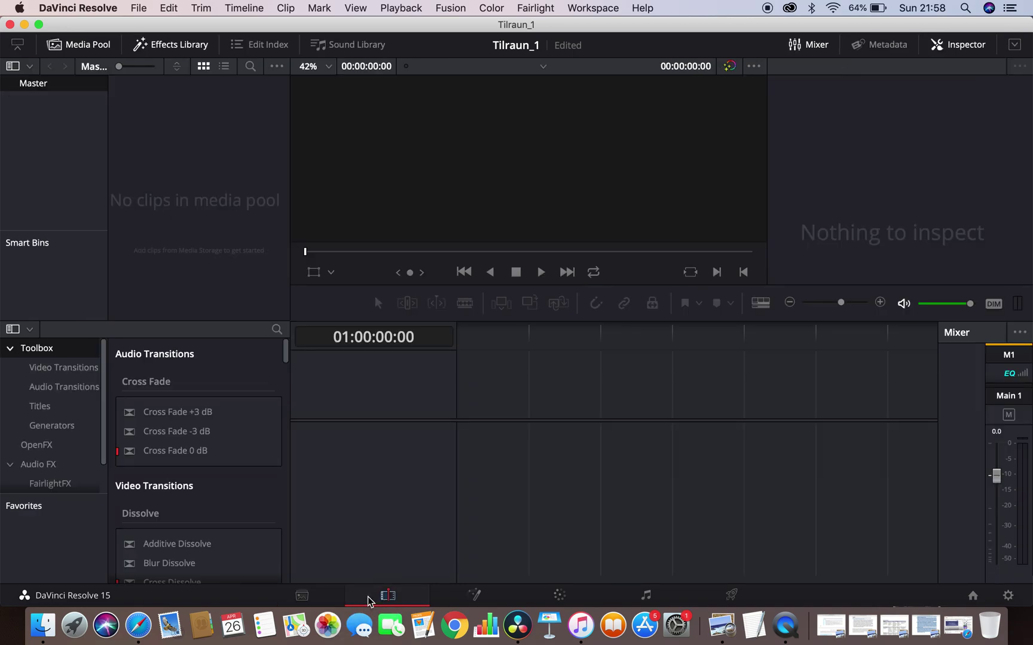
left_click(473, 597)
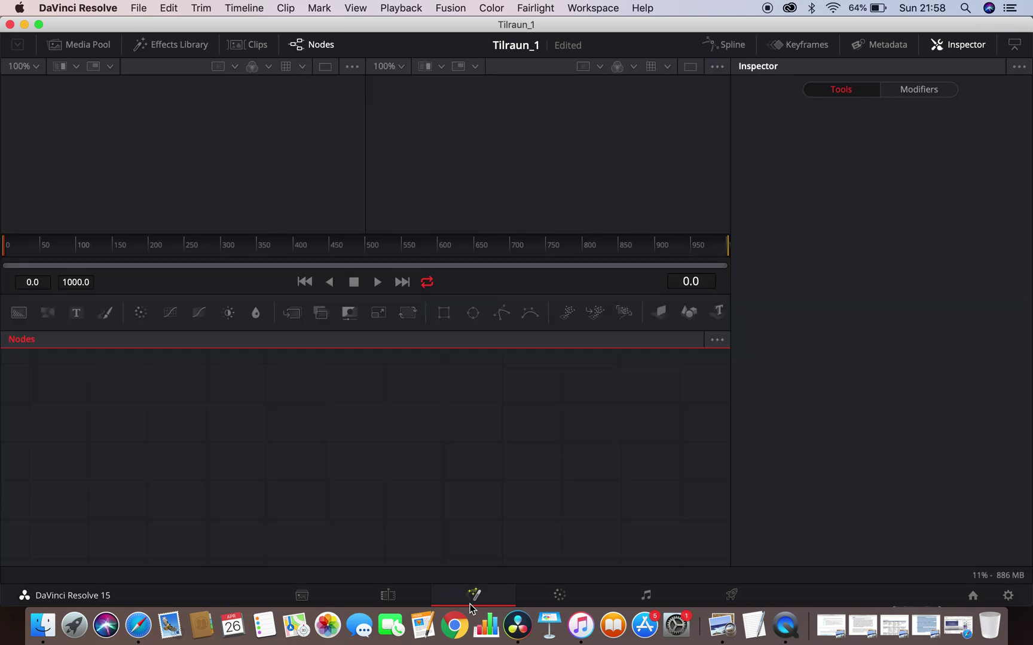
left_click(547, 604)
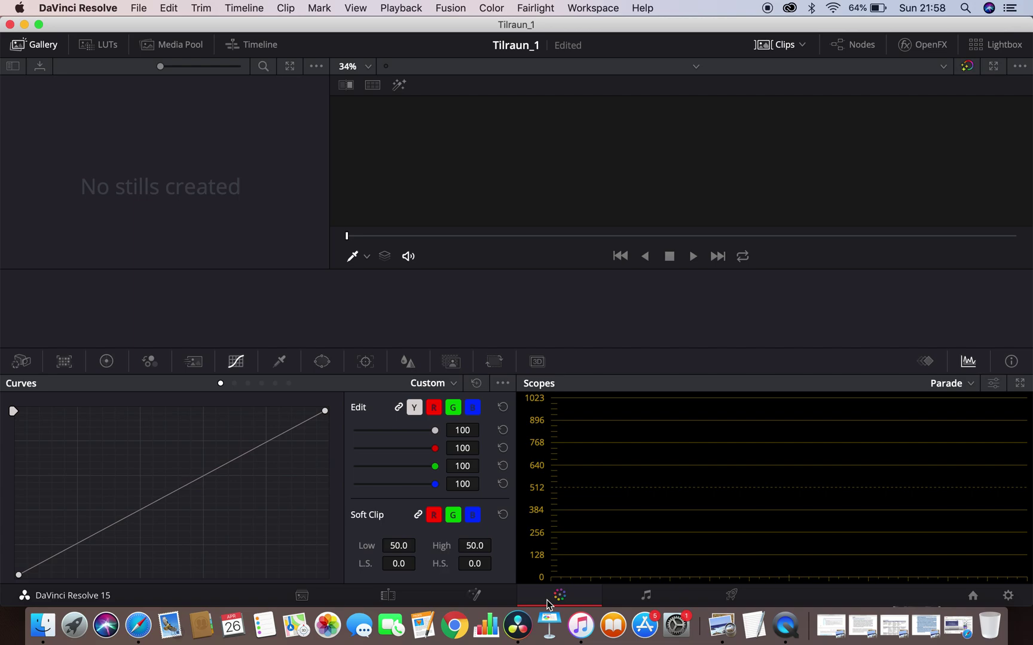
left_click(637, 596)
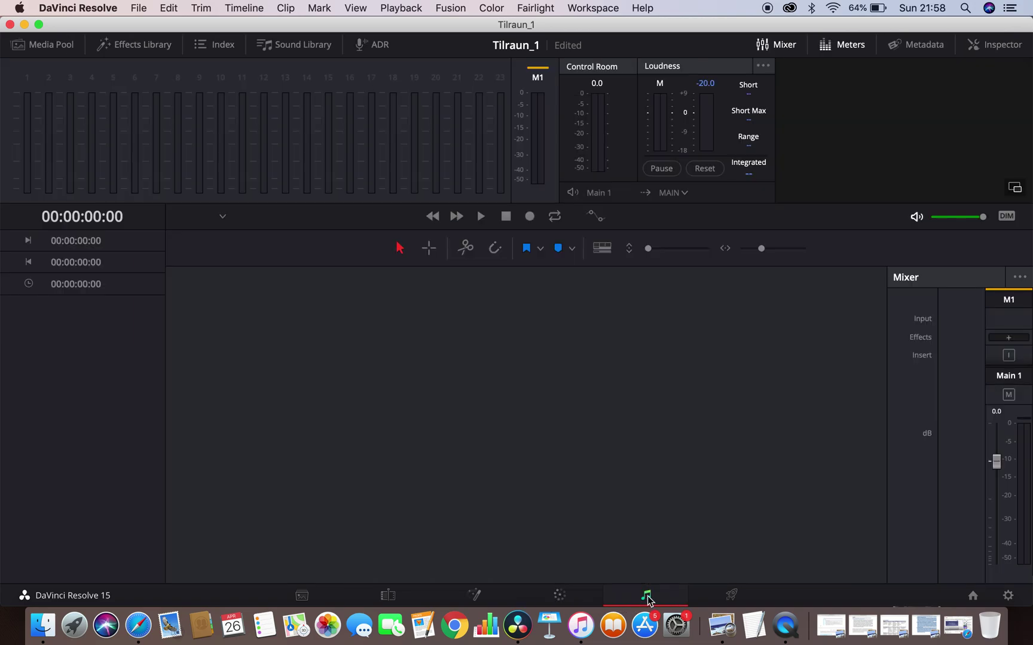
left_click(730, 597)
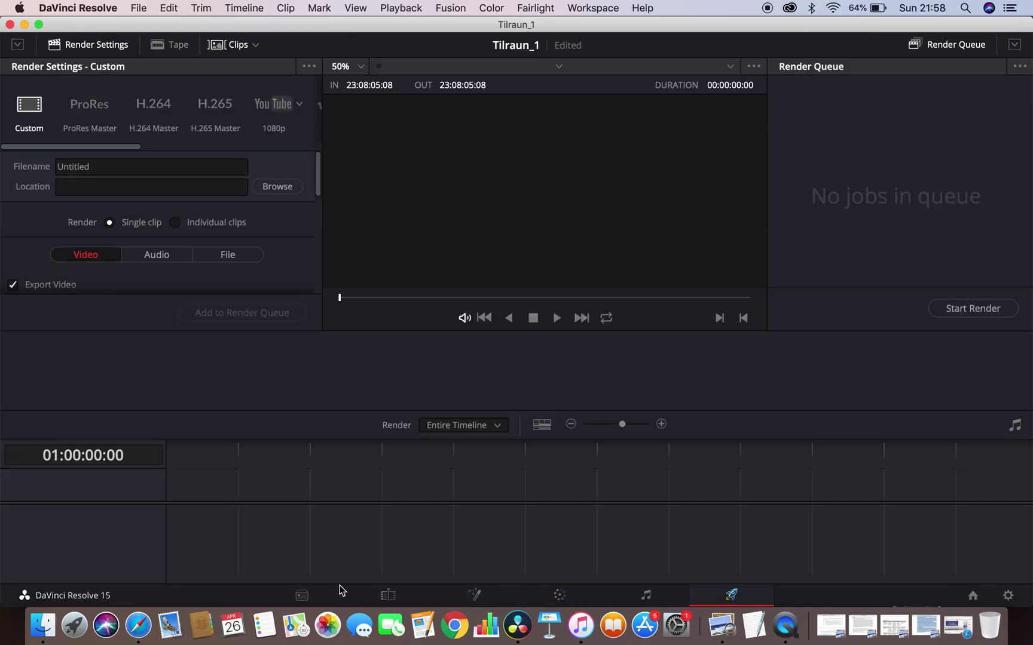
Browse the media storage on the Media page to the Clip folder inside Blondal_juli_2019 on Macintosh HD.
left_click(308, 597)
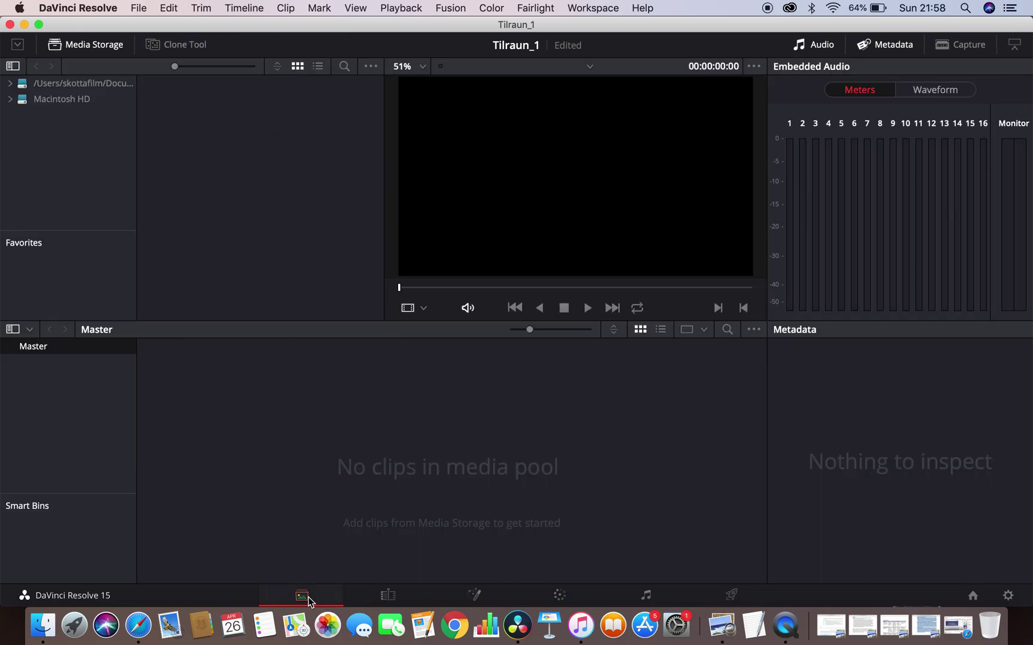
left_click(8, 102)
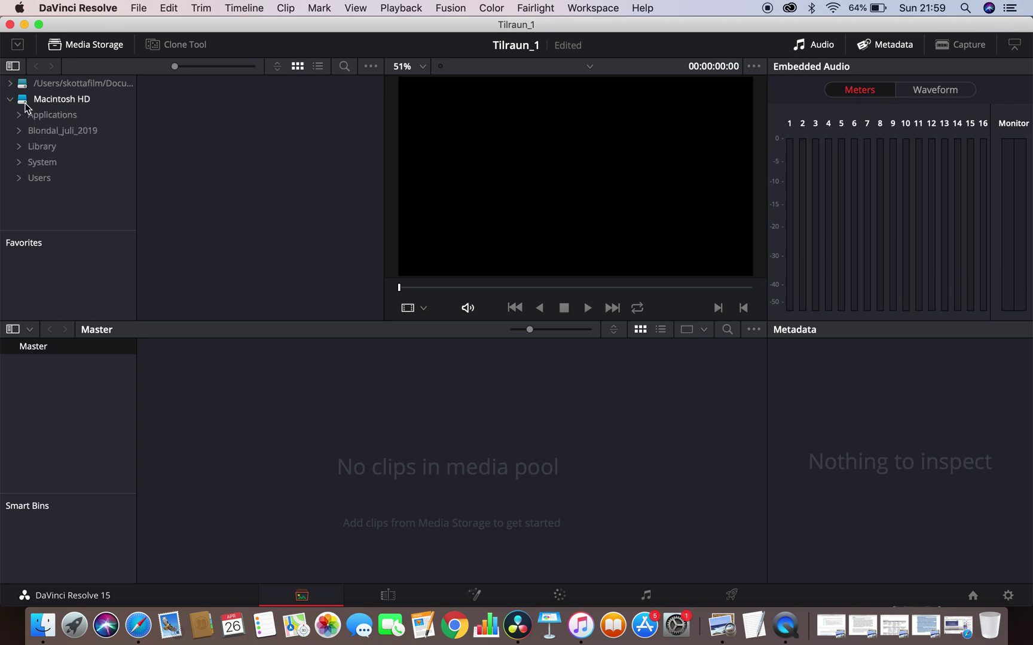
left_click(11, 84)
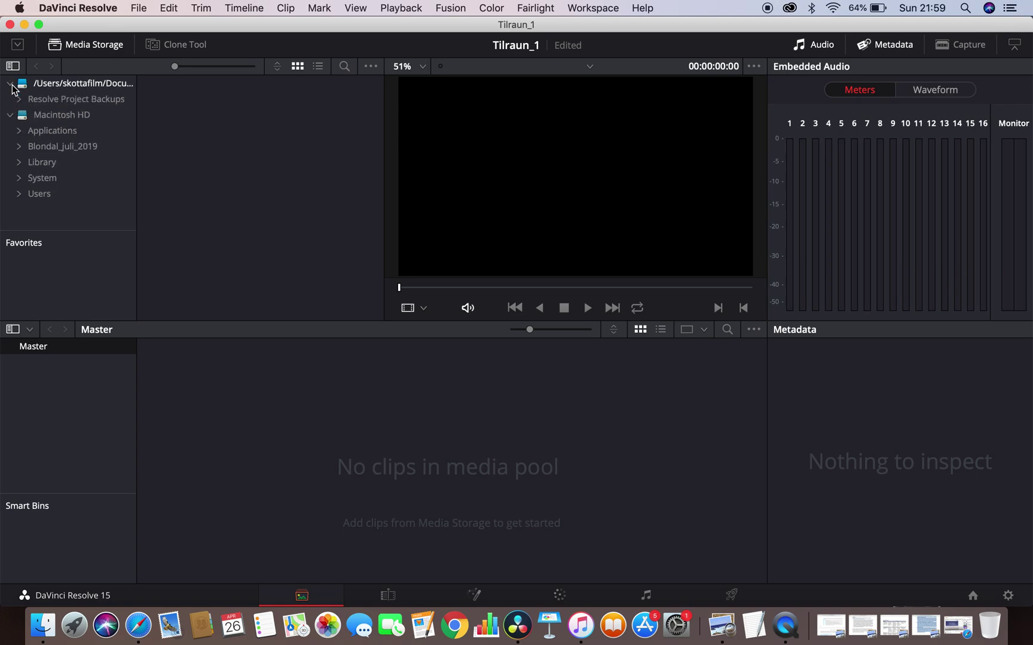
left_click(25, 118)
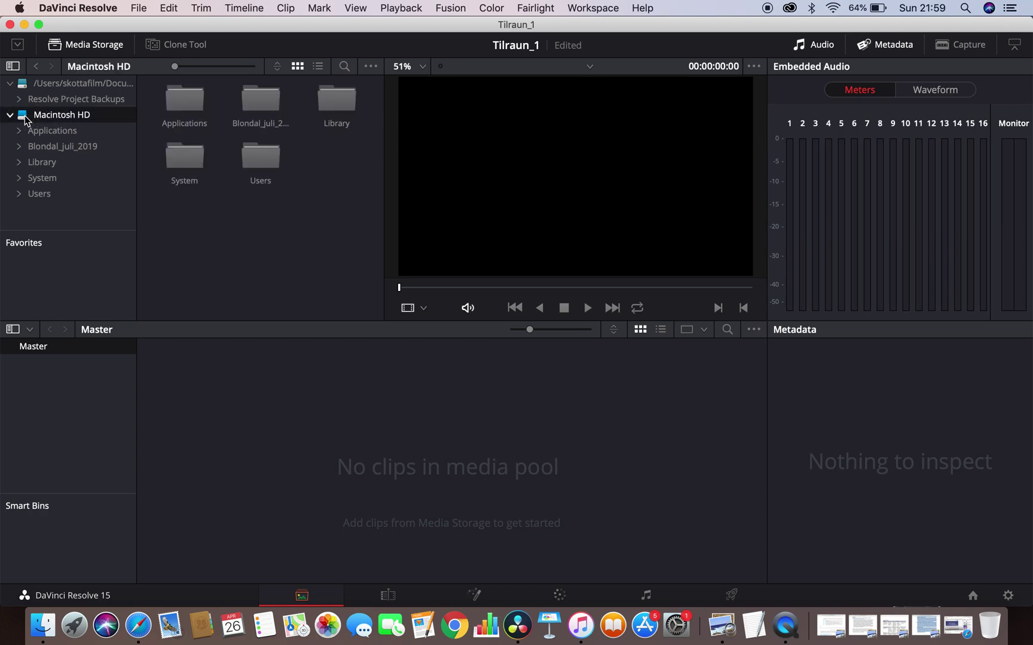
left_click(26, 118)
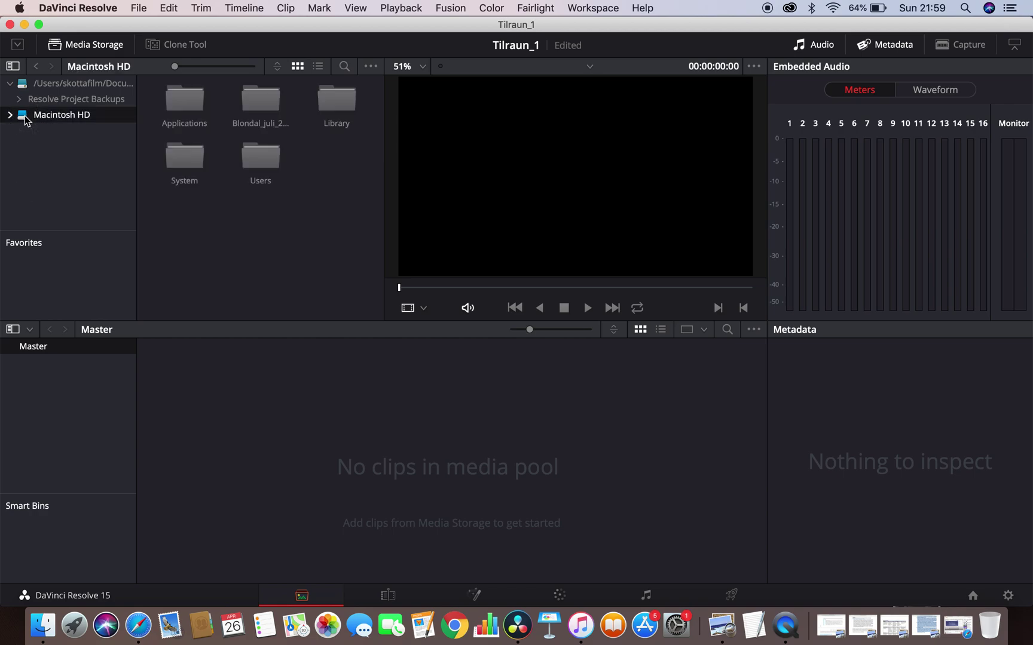
double_click(265, 103)
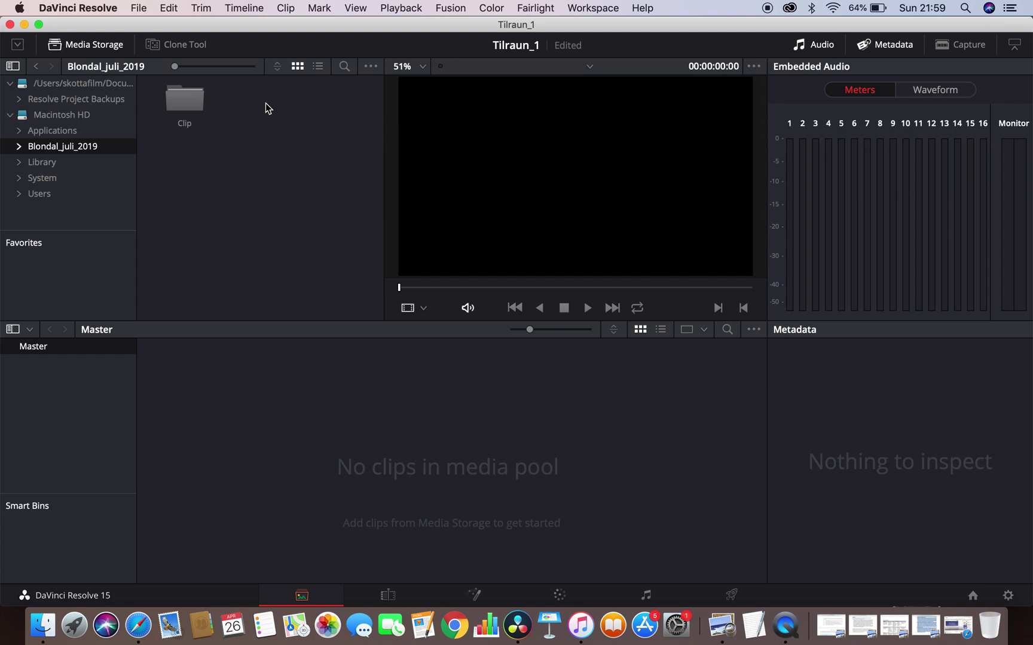
double_click(191, 97)
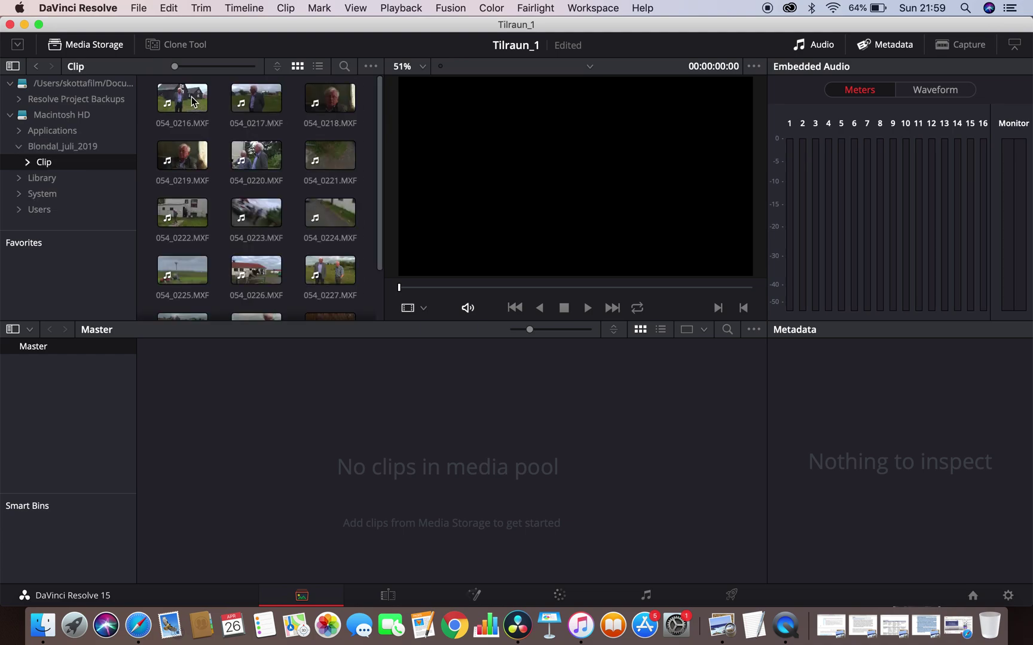
left_click(192, 153)
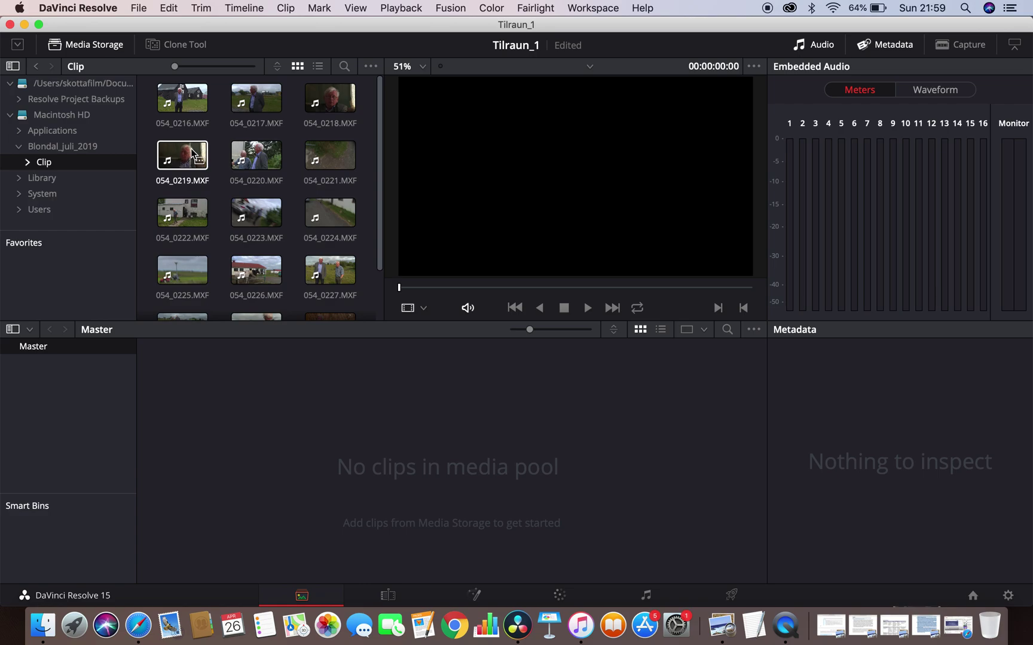
Set the project's timeline frame rate to 25 frames per second and save the project settings.
left_click(1009, 597)
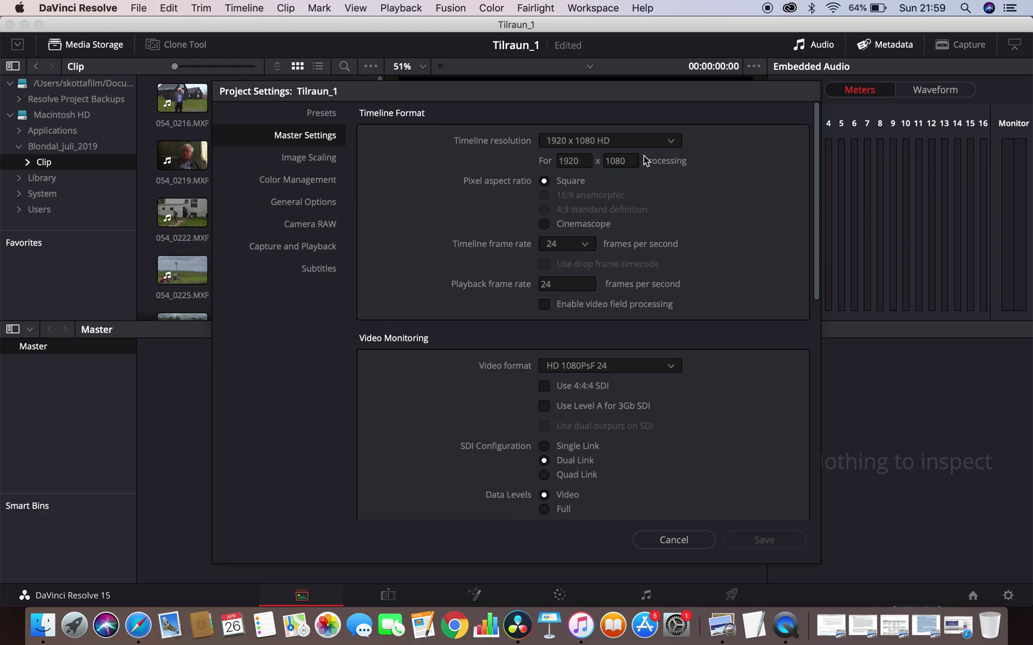
left_click(586, 246)
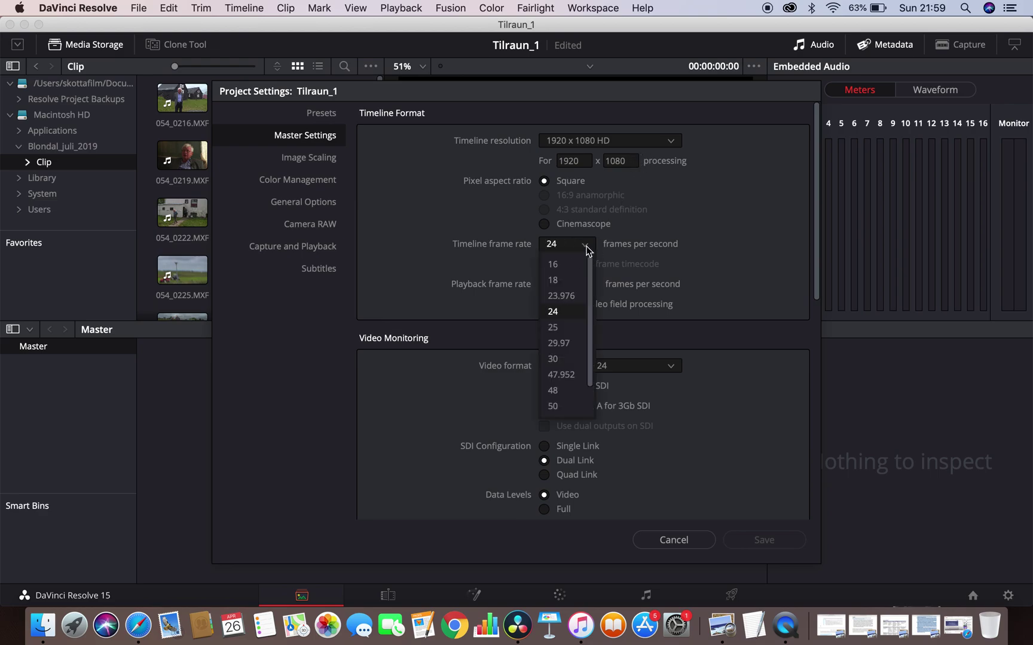
left_click(577, 330)
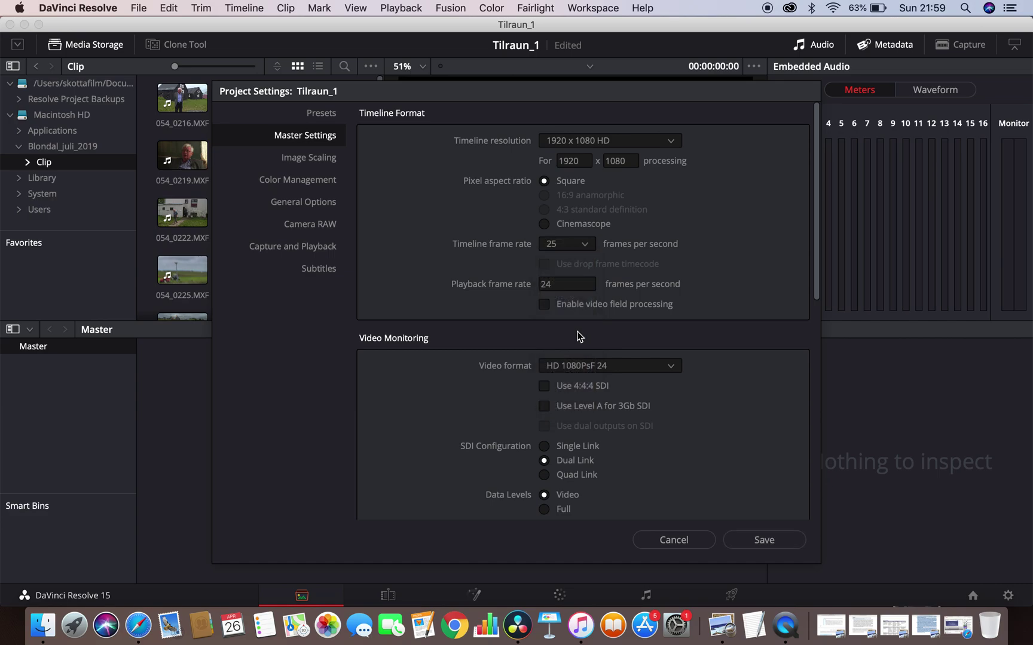
left_click(757, 541)
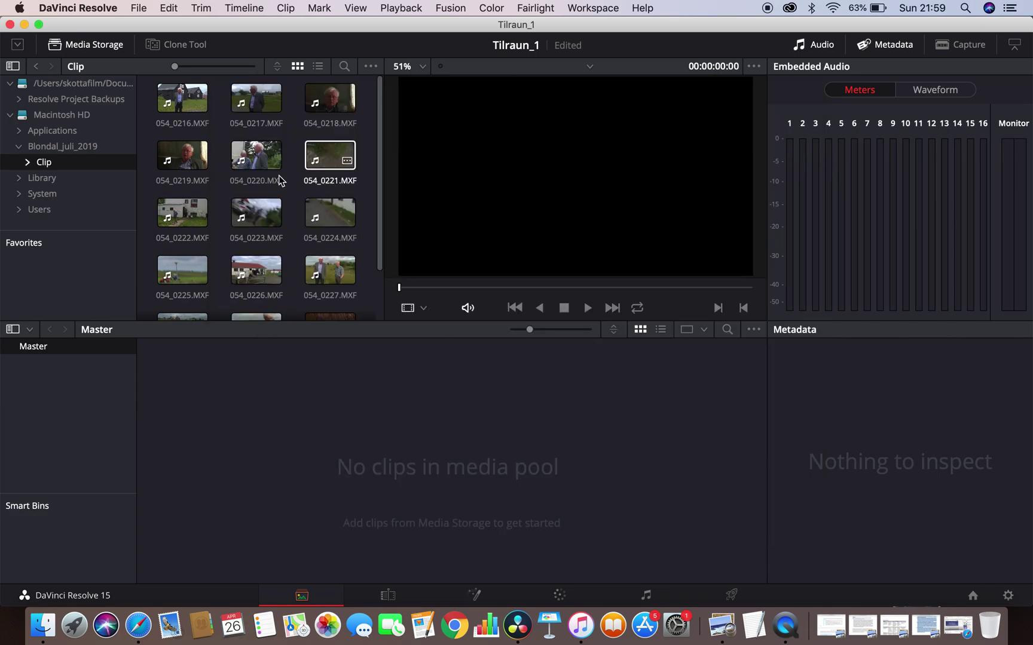
Add the clips 054_0220.MXF, 054_0223.MXF, 054_0227.MXF and 054_0222.MXF from storage to the Master bin of the media pool.
left_click_drag(254, 159, 367, 443)
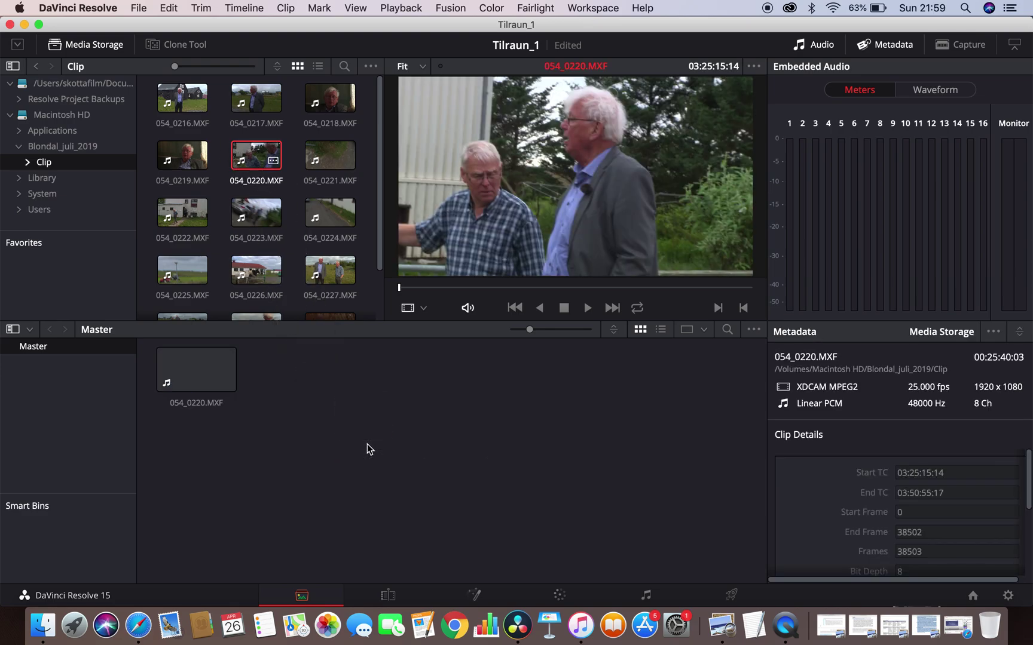
left_click_drag(257, 212, 353, 417)
left_click_drag(311, 284, 473, 451)
left_click_drag(257, 212, 528, 404)
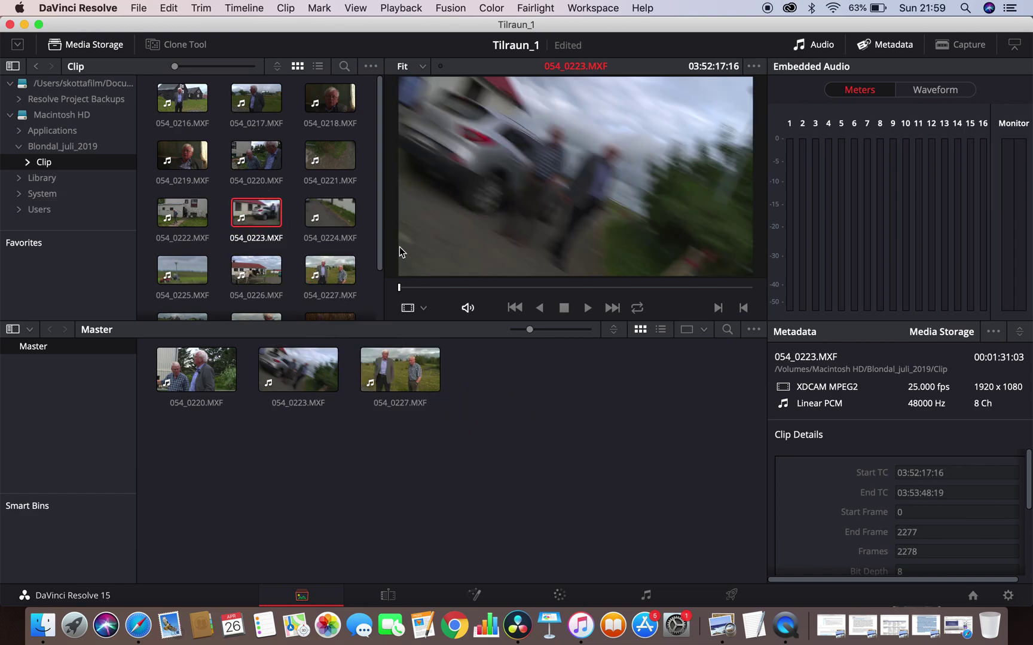
left_click_drag(257, 214, 560, 397)
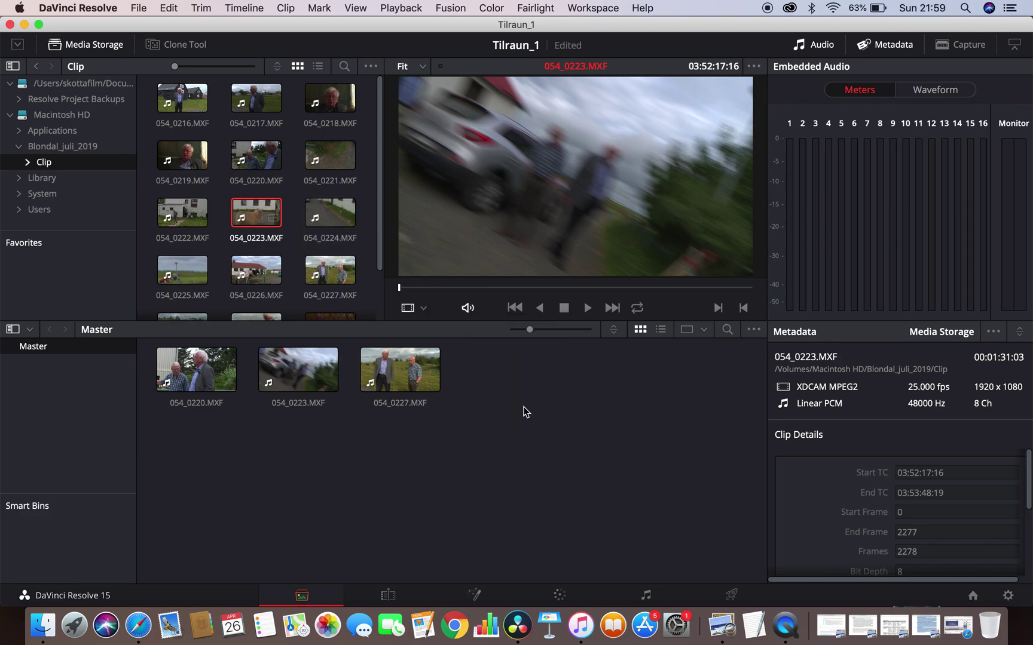
left_click_drag(182, 214, 519, 388)
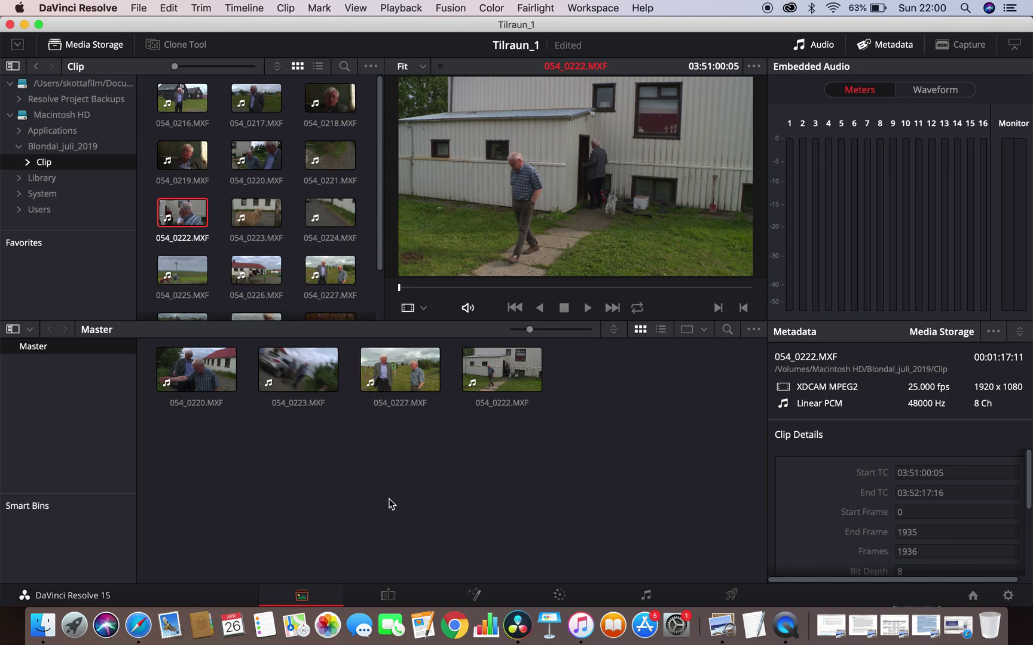
Load 054_0222.MXF in the source viewer on the Edit page and mark in at 03:51:12:13 and out at 03:51:35:14.
left_click(368, 595)
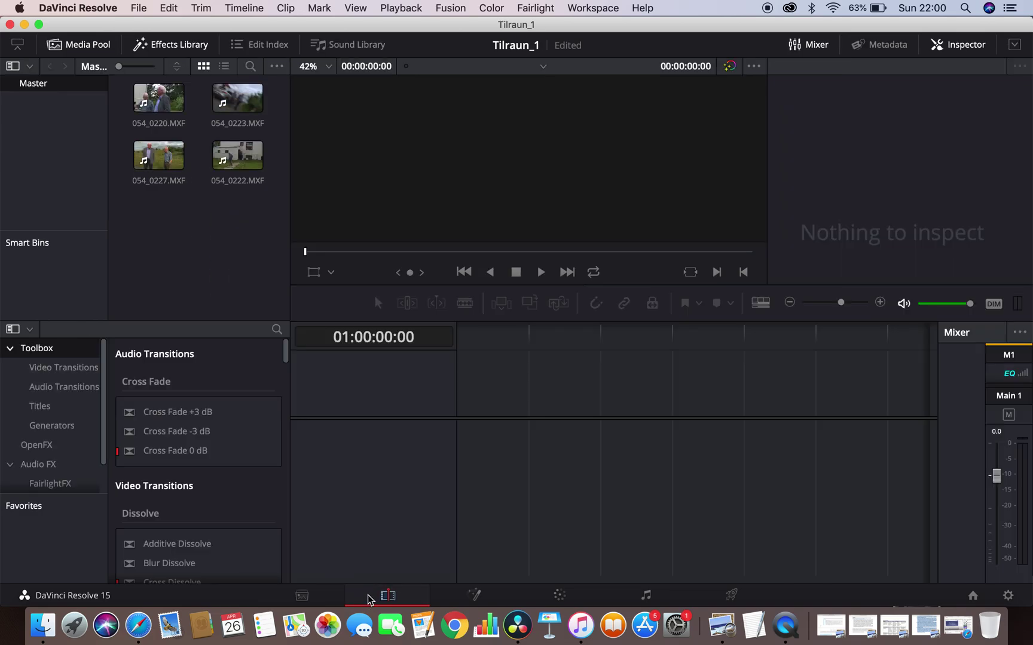
double_click(239, 164)
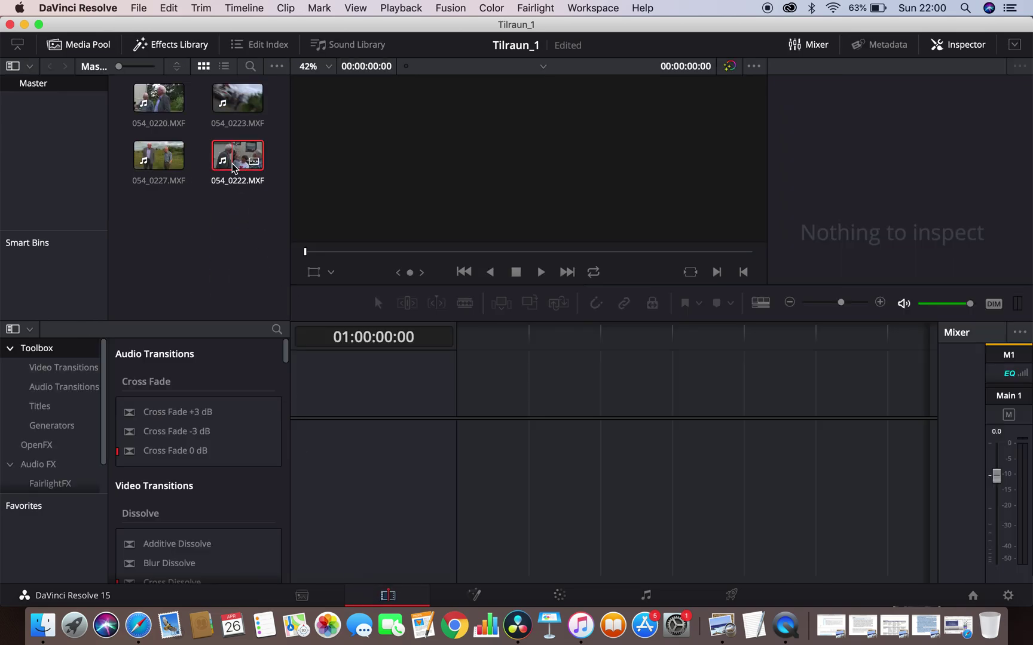
left_click(369, 254)
mouse_move(370, 253)
left_mouse_down()
mouse_move(380, 253)
mouse_move(359, 255)
left_mouse_up()
key("i")
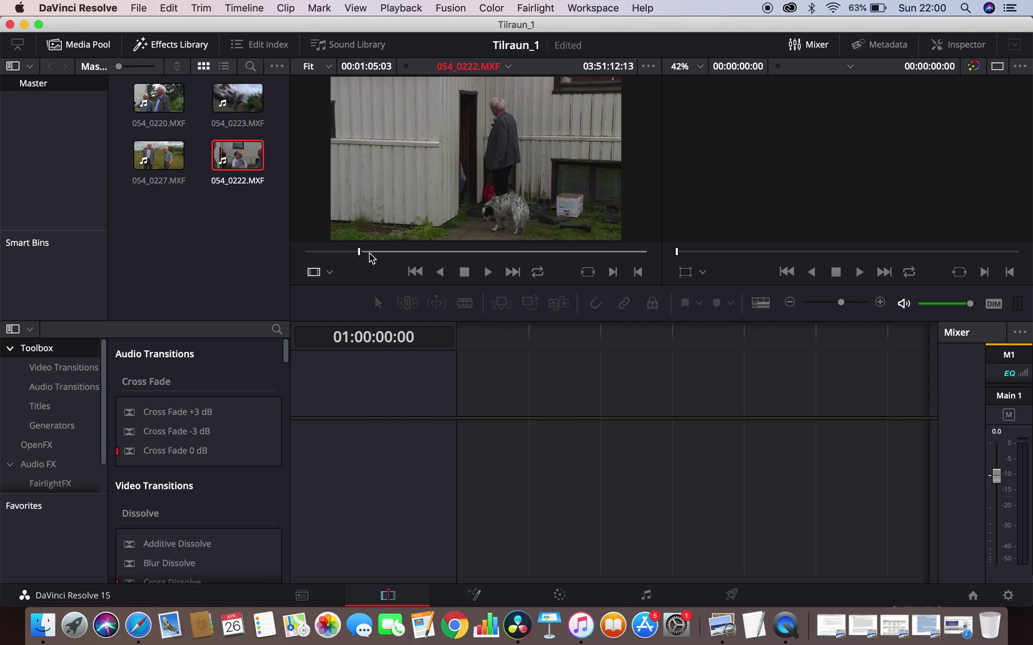
left_click_drag(361, 254, 462, 259)
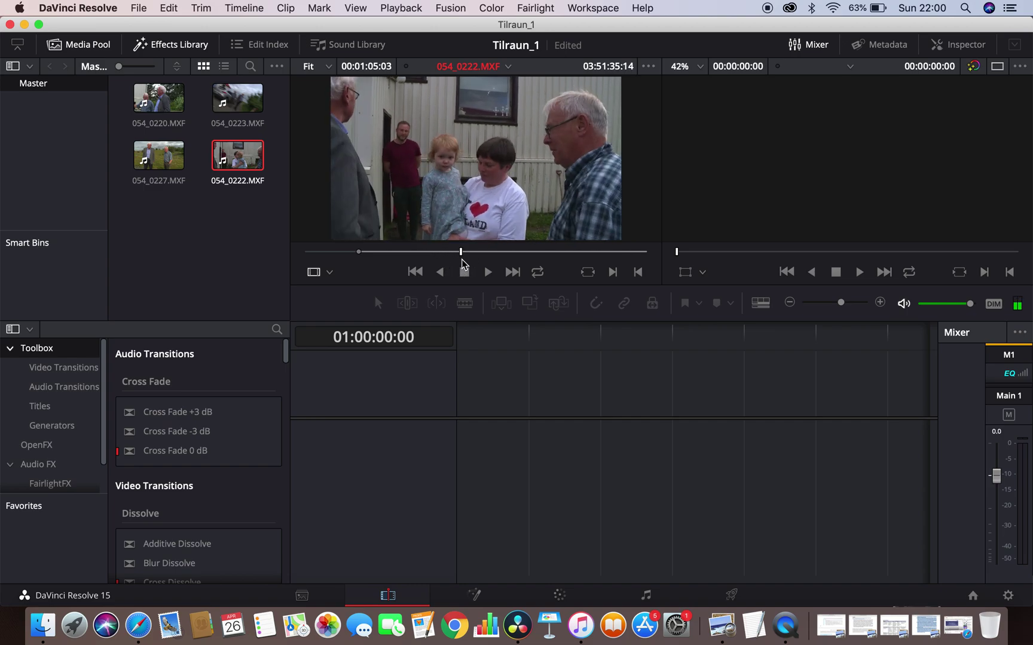
key("o")
Place the marked section of 054_0222.MXF with its audio at the start of the empty timeline.
mouse_move(463, 143)
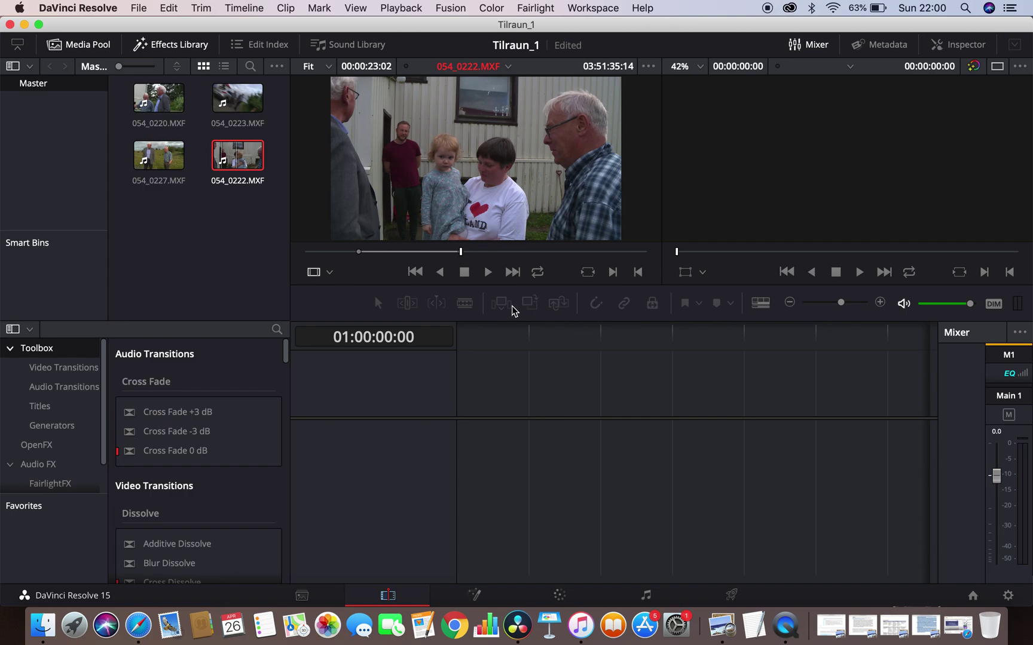
mouse_move(493, 197)
left_click_drag(489, 181, 458, 471)
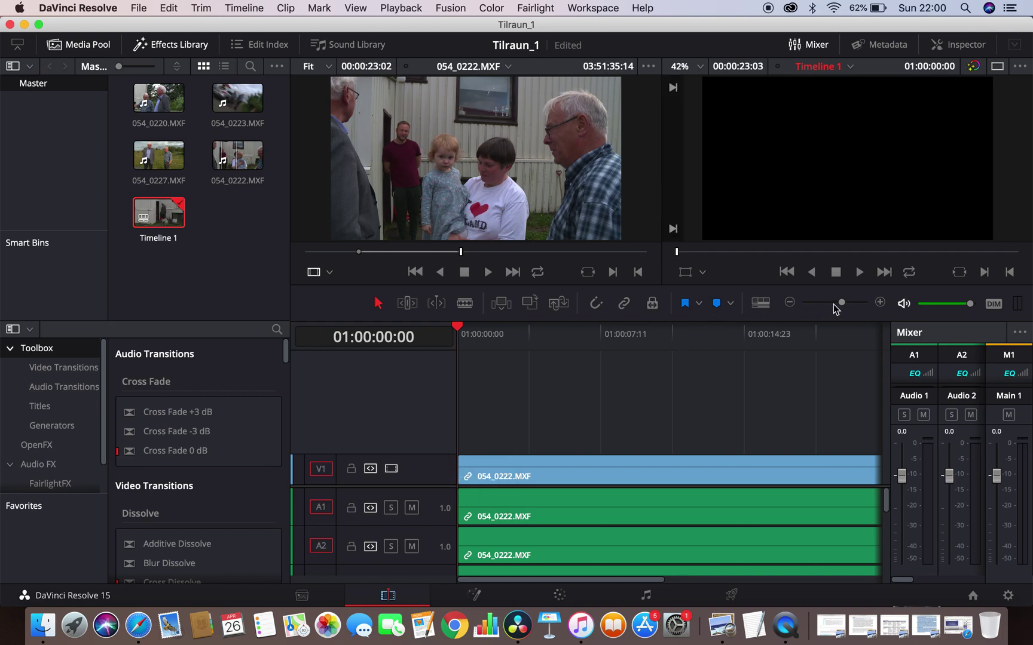
Try inserting the marked section of 054_0222.MXF into the timeline a second time and undo that insert.
left_click(501, 303)
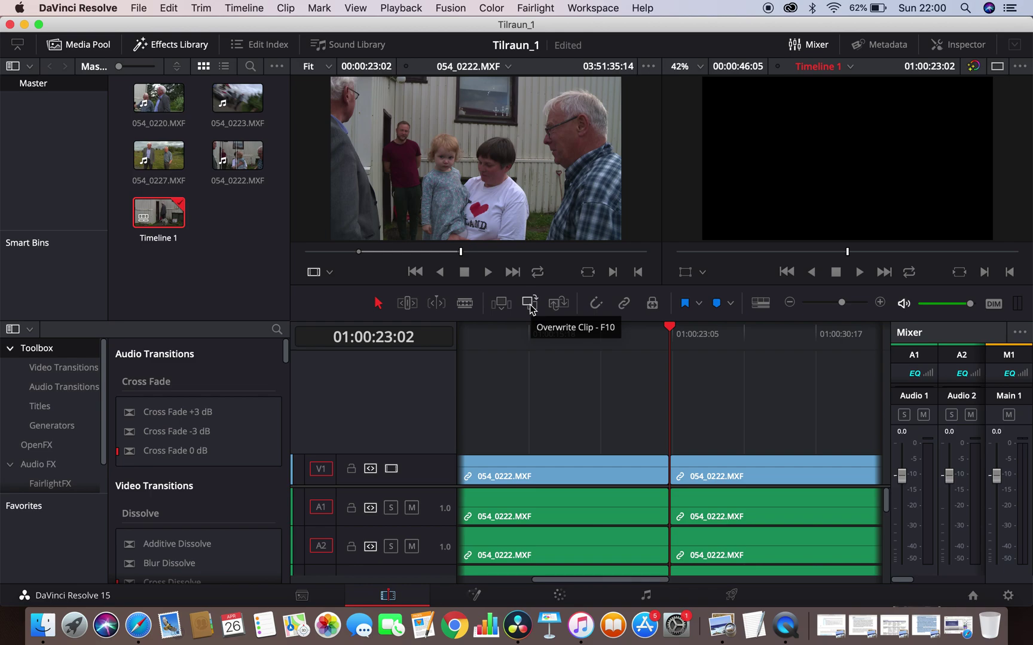
key("super+z")
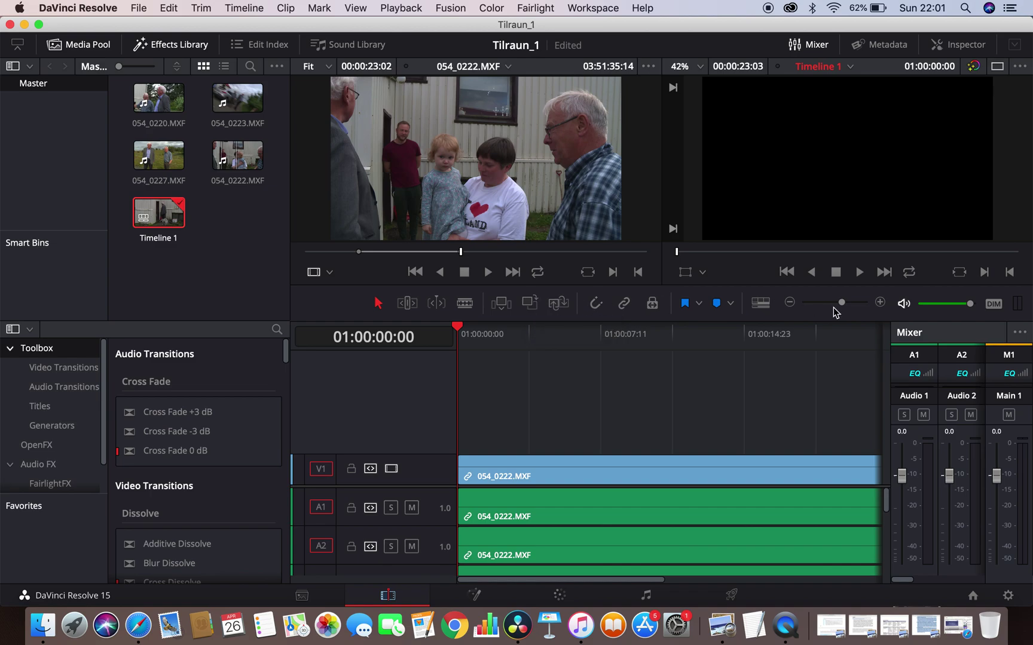
left_click_drag(843, 304, 834, 303)
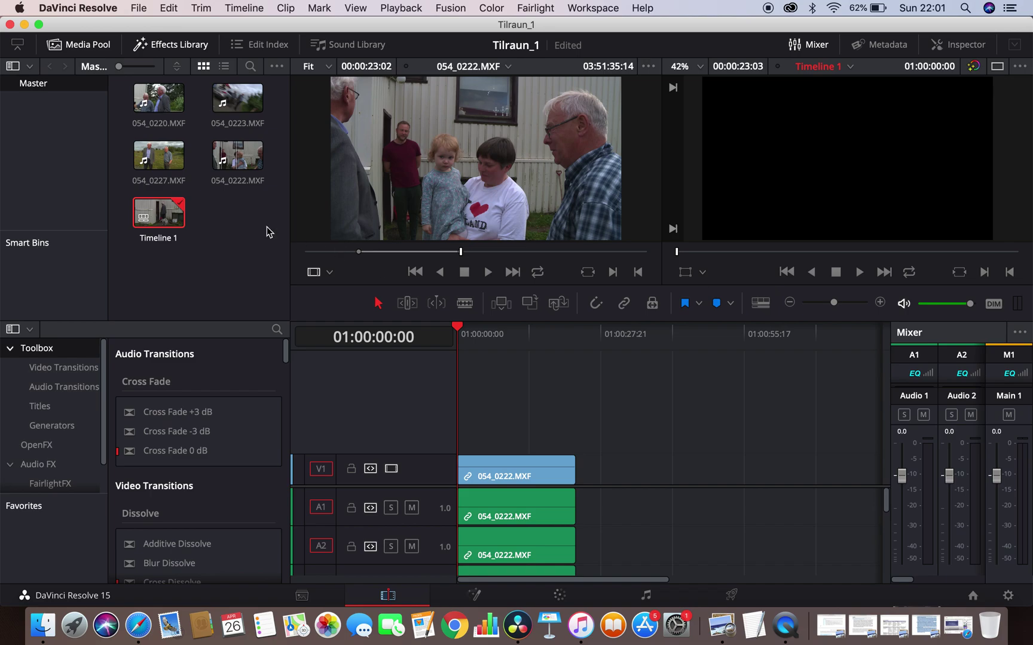
Mark a 00:00:01:21 section of 054_0227.MXF ending at 03:55:58:18 and place it after 054_0222.MXF in the timeline.
left_click(159, 156)
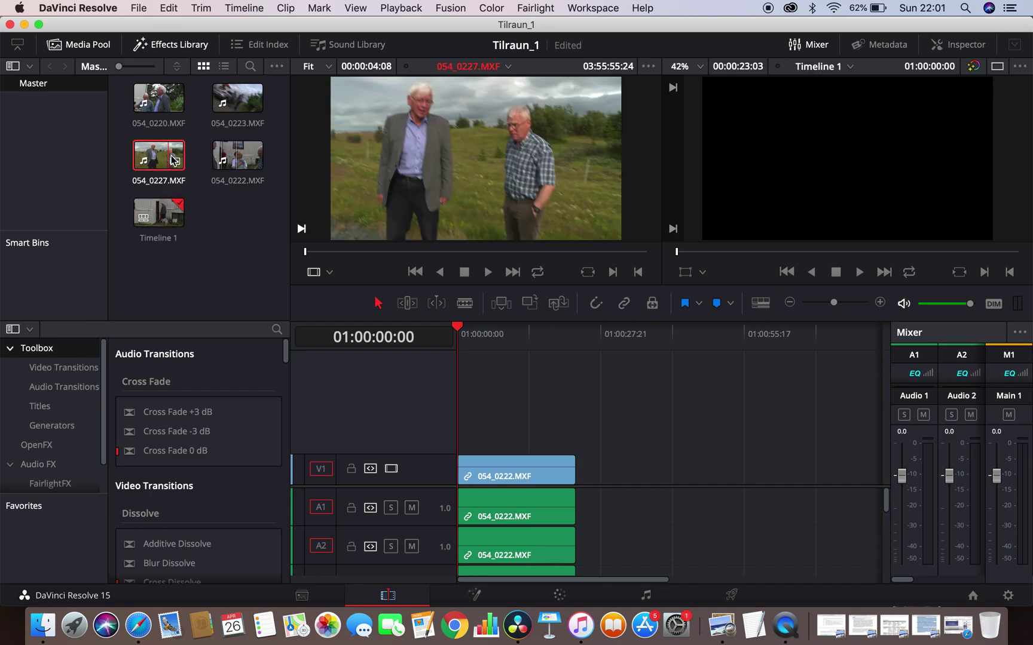
left_click_drag(353, 256, 526, 251)
key("i")
key("o")
mouse_move(534, 188)
left_click_drag(505, 136, 578, 487)
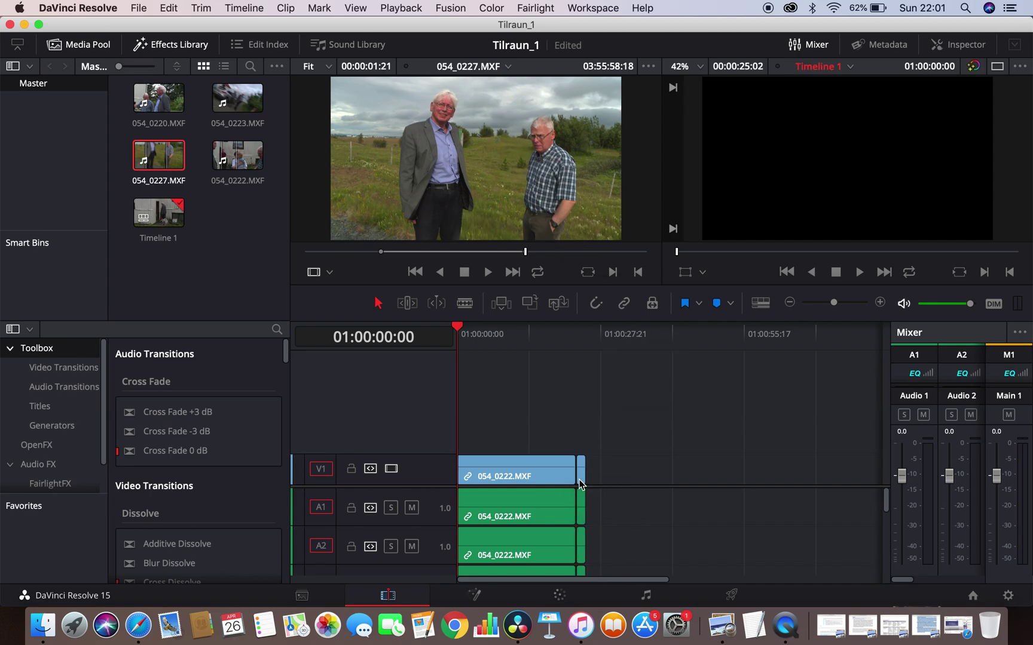
Turn on snapping and linked selection for editing the timeline clips.
mouse_move(834, 308)
left_mouse_down()
mouse_move(842, 302)
mouse_move(823, 303)
mouse_move(838, 303)
left_mouse_up()
left_click(723, 481)
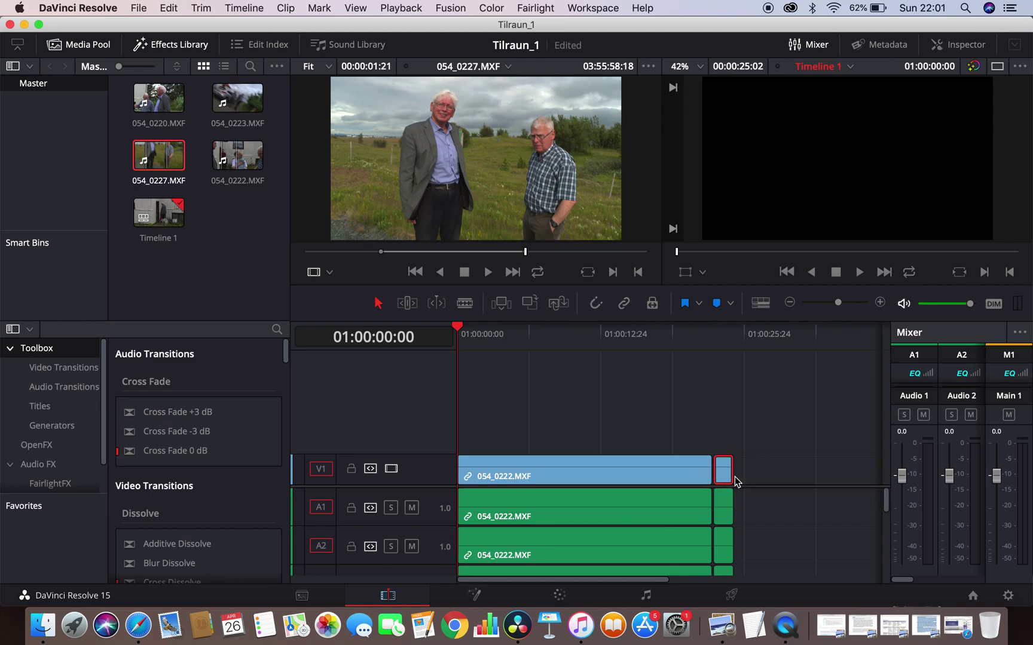
left_click(597, 304)
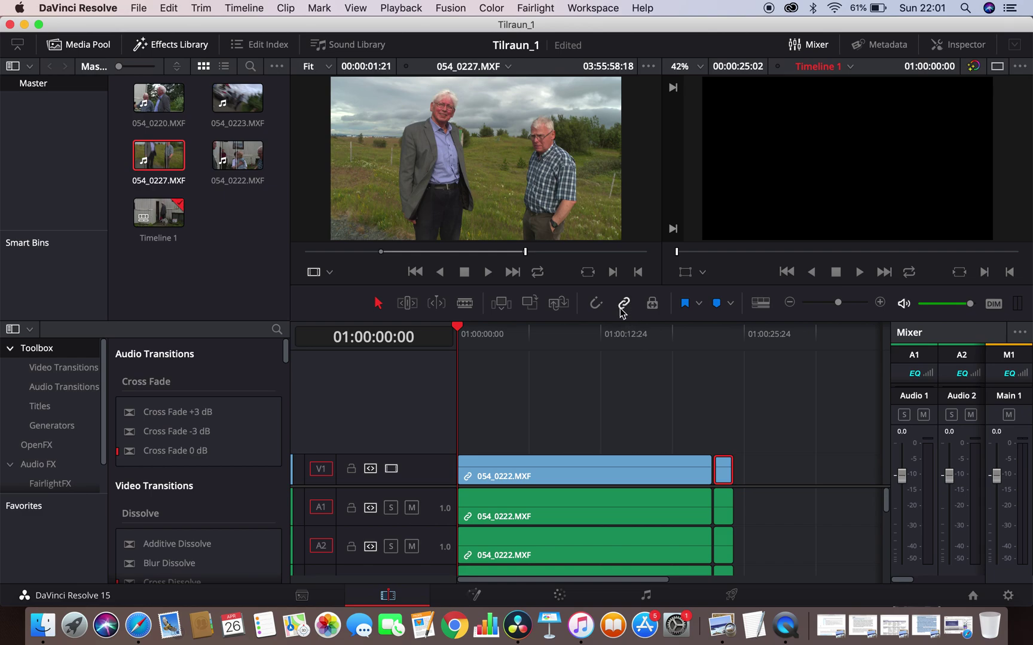
left_click(624, 304)
Move the short 054_0227.MXF clip away with its audio, then snap it back against the end of 054_0222.MXF.
left_click(725, 474)
mouse_move(727, 475)
left_mouse_down()
mouse_move(768, 474)
mouse_move(719, 474)
mouse_move(741, 474)
left_mouse_up()
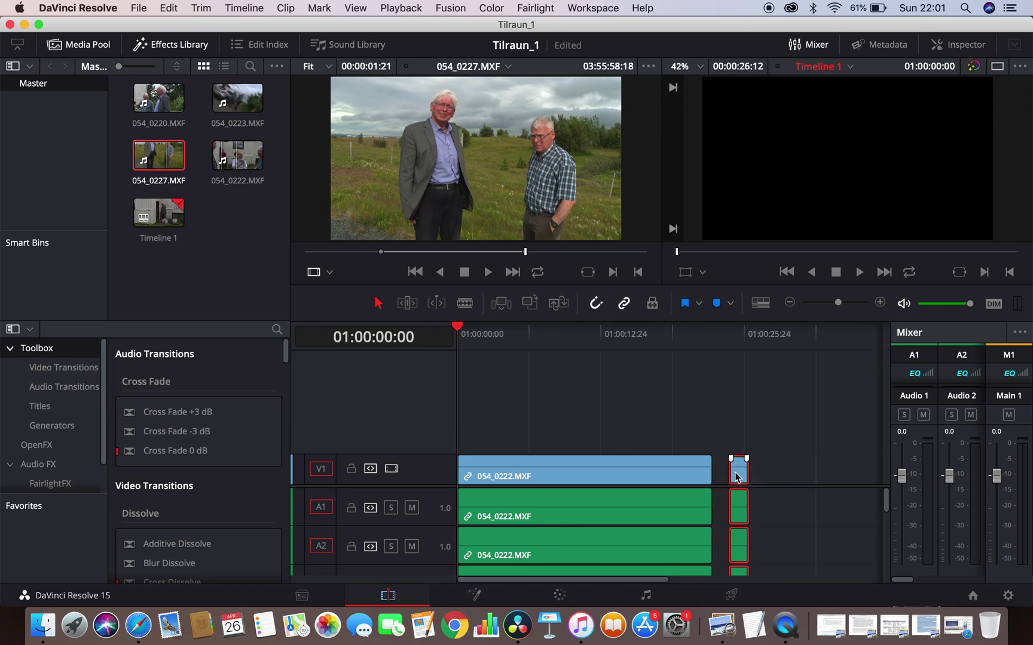
left_click_drag(740, 475, 722, 476)
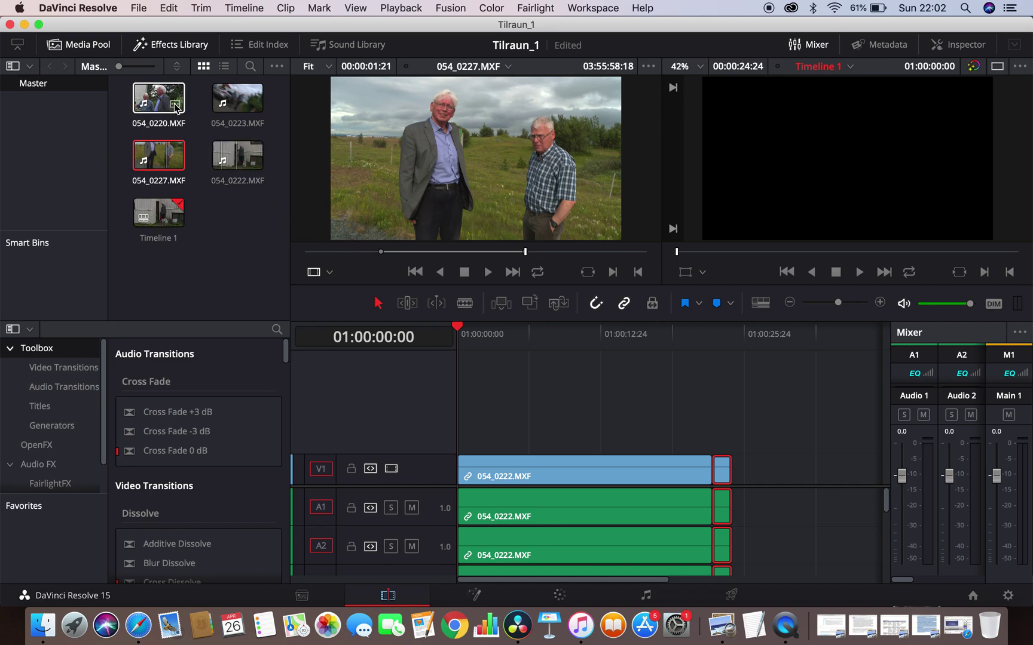
Mark 054_0223.MXF from 03:53:02:13 to 03:53:15:12 and place that section directly after the last timeline clip.
left_click(237, 97)
left_click_drag(424, 251, 474, 257)
key("i")
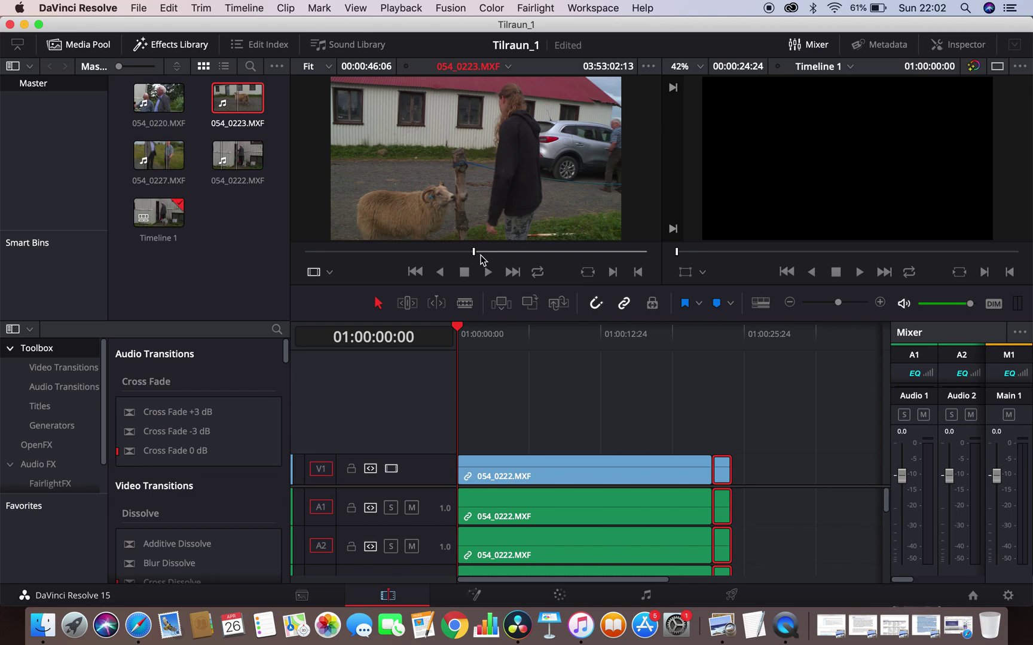
key("space")
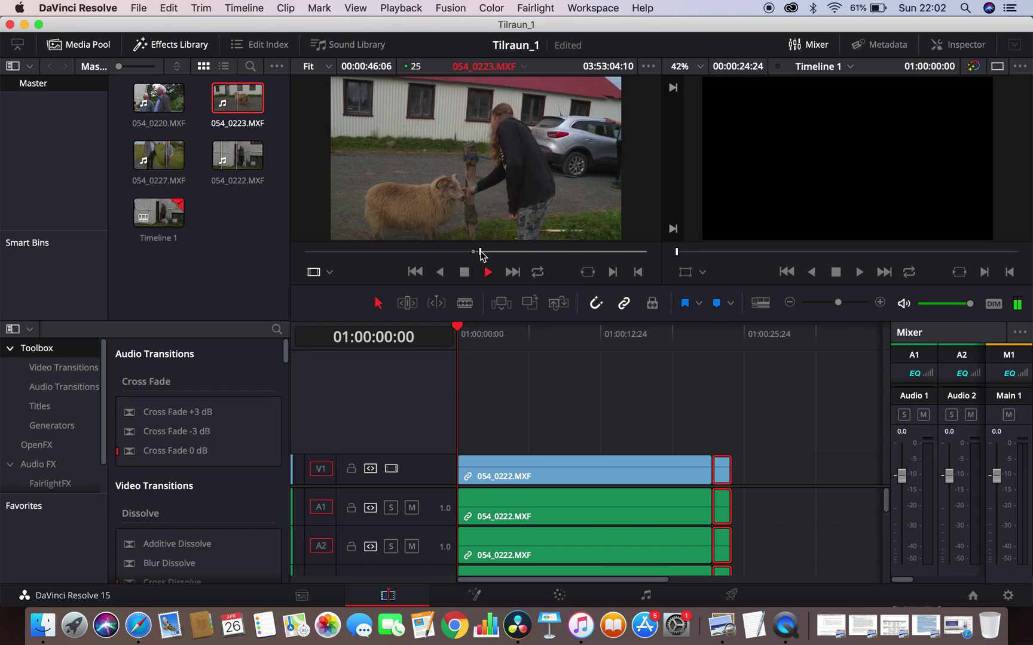
key("space")
left_click_drag(482, 256, 522, 255)
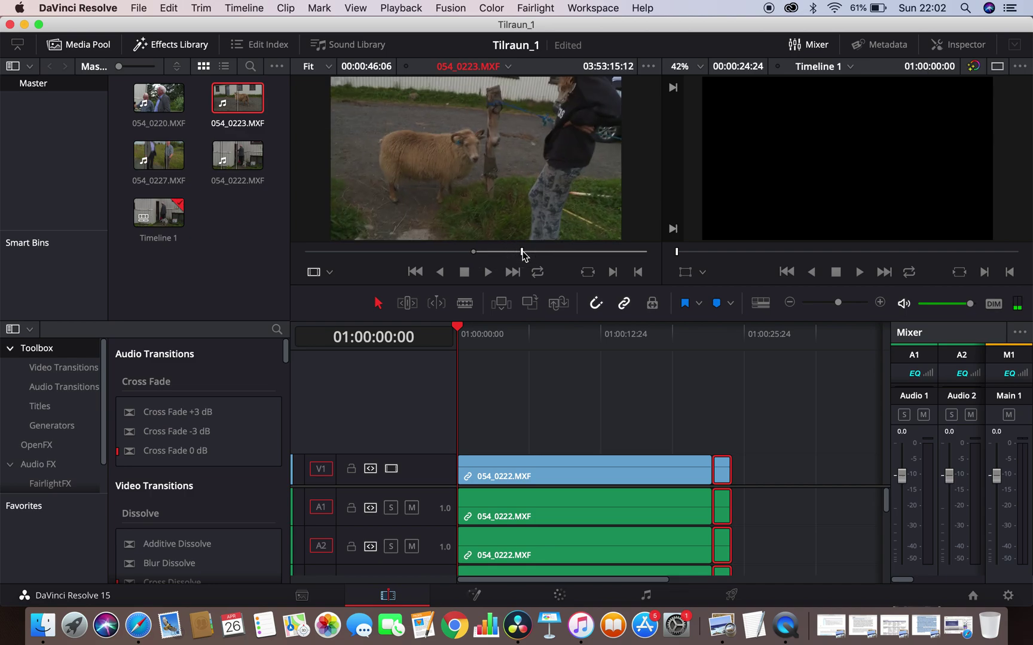
key("o")
left_click_drag(511, 125, 735, 491)
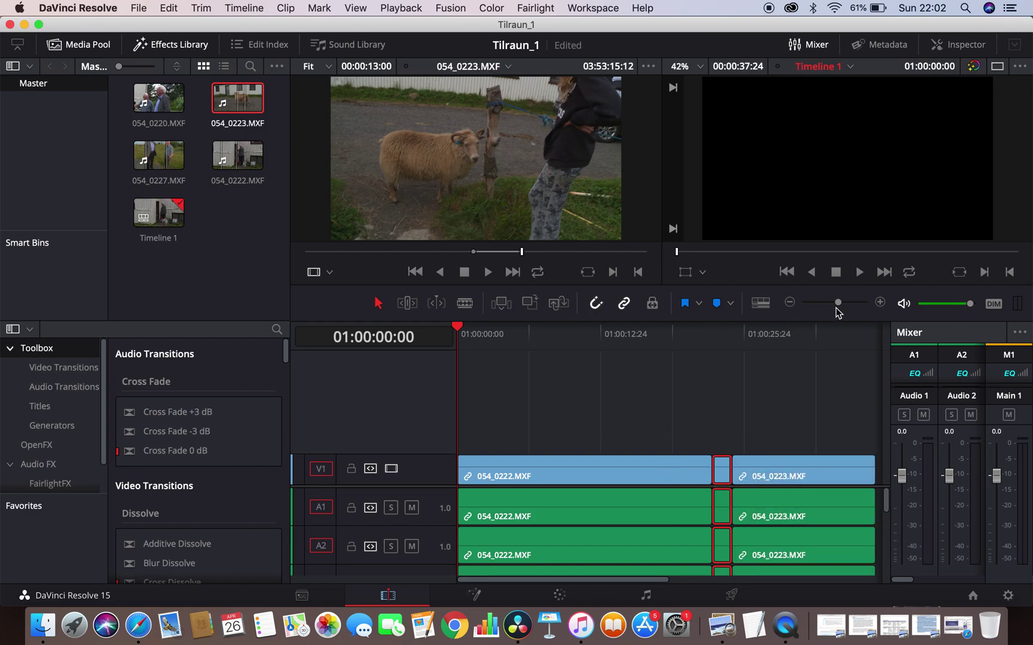
Reduce the audio track height and enlarge the timeline's audio area so that tracks A1 to A8 all fit.
left_click_drag(839, 301, 835, 307)
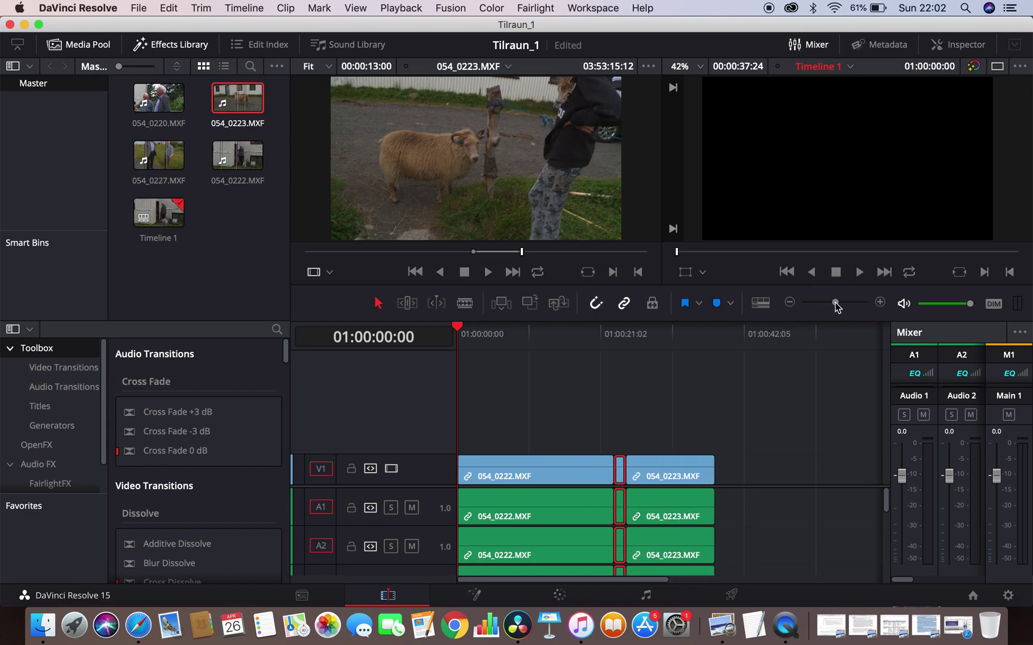
left_click(760, 304)
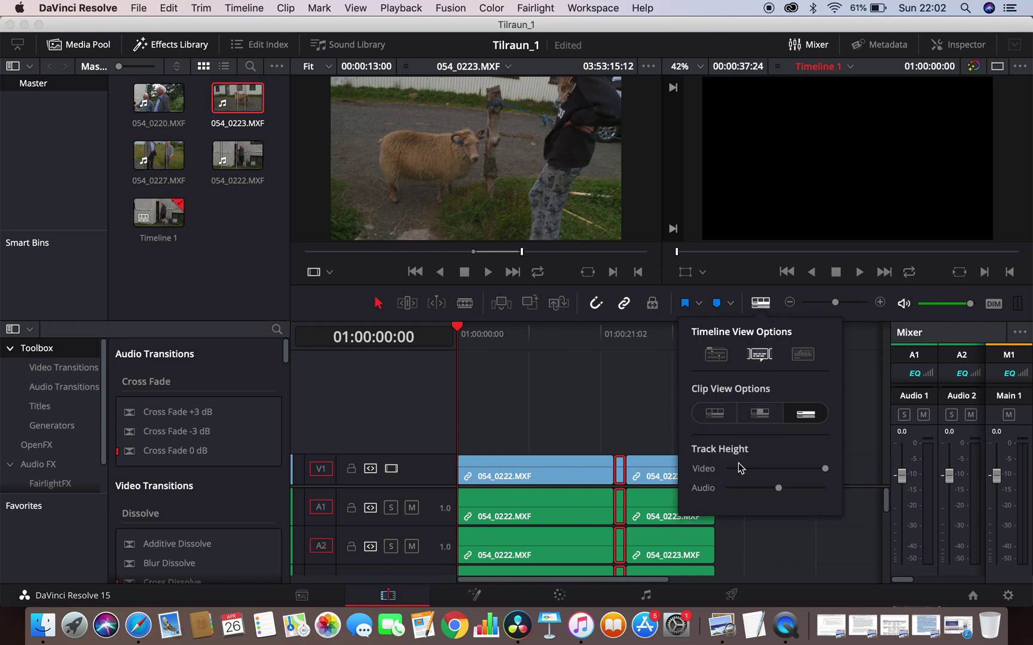
left_click_drag(825, 471, 734, 489)
left_click(785, 557)
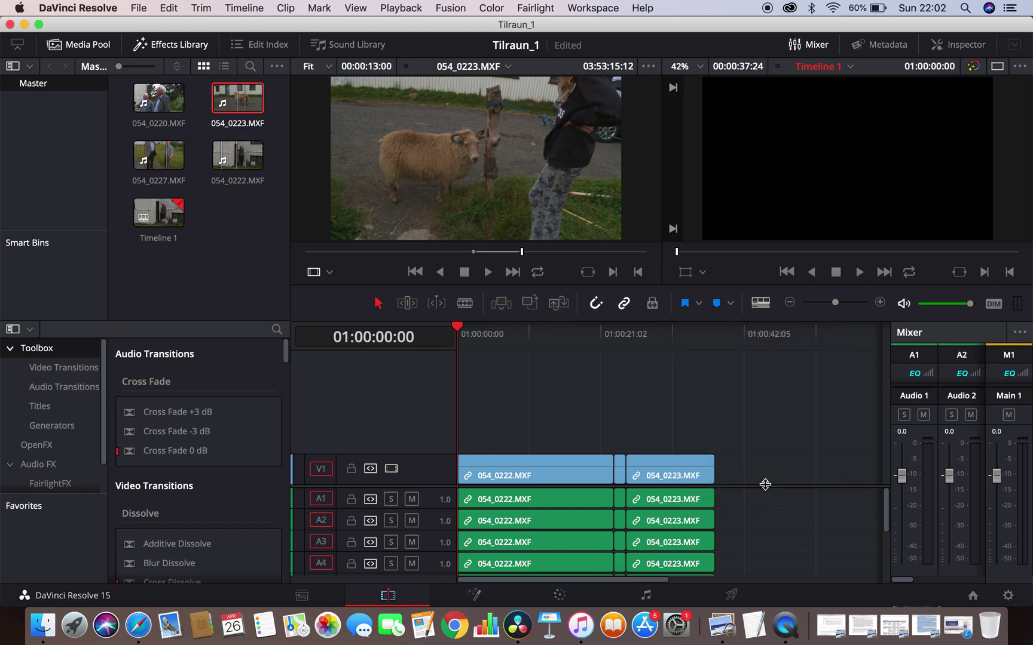
left_click_drag(765, 486, 758, 389)
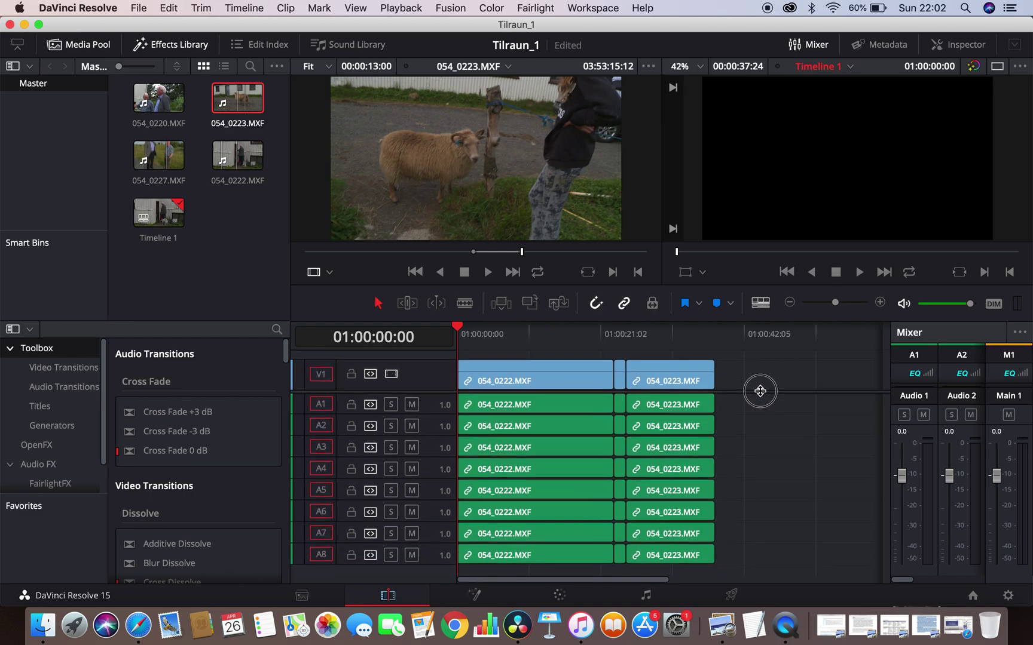
Play the start of the timeline briefly and view the frame at 01:00:14:19.
left_click(624, 305)
left_click(630, 310)
key("space")
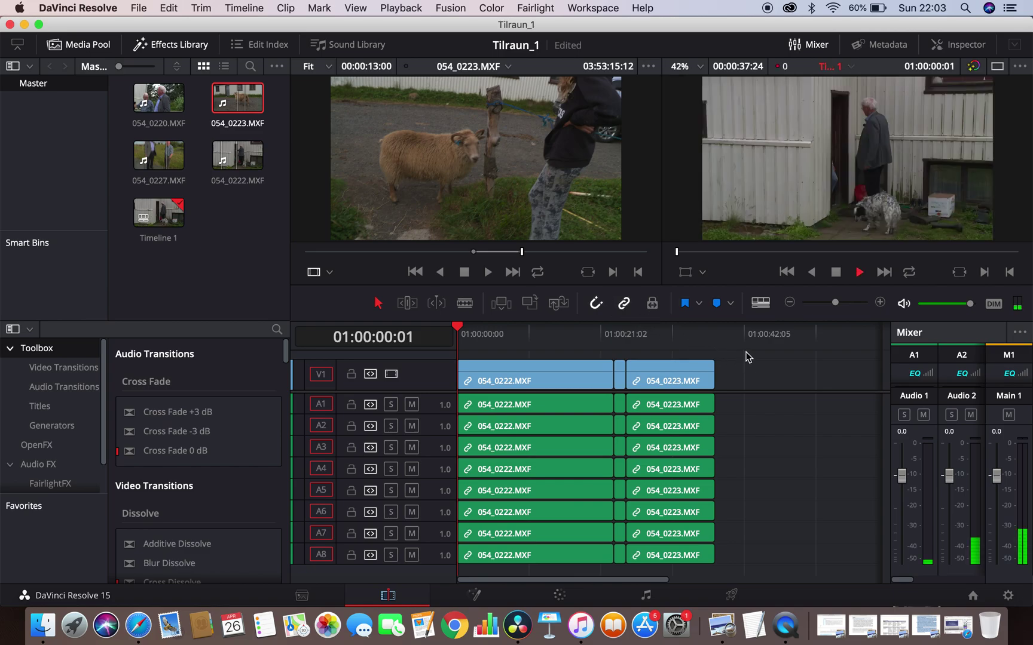
key("space")
left_click(625, 306)
left_click(624, 306)
left_click(777, 442)
left_click(741, 386)
left_click(558, 333)
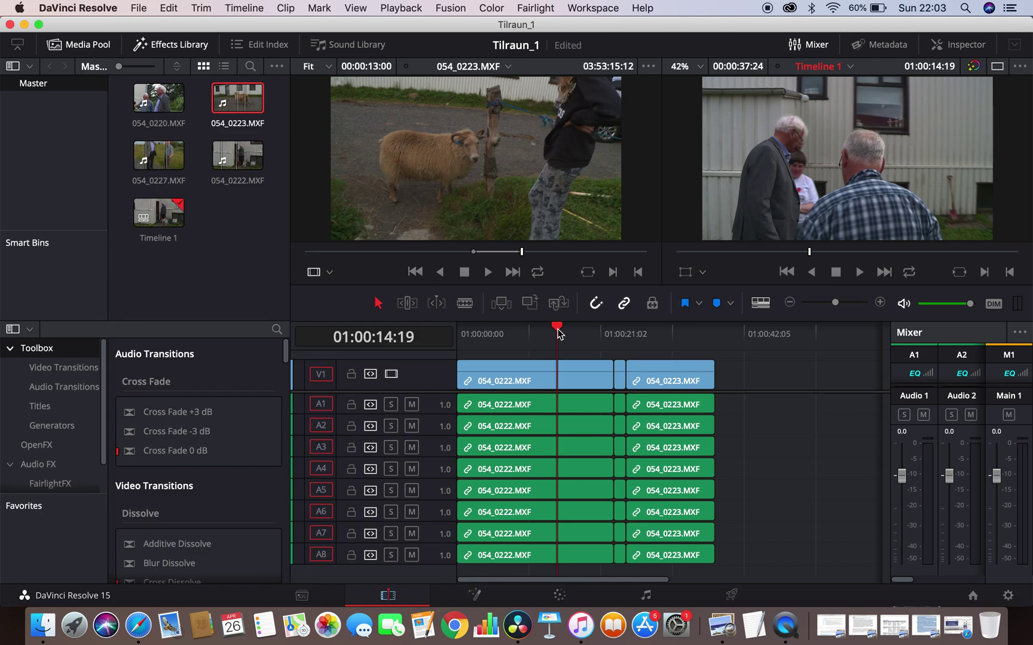
Turn off linked selection and delete all audio clips on tracks A3 to A8.
left_click(624, 308)
left_click_drag(734, 561, 465, 445)
key("Delete")
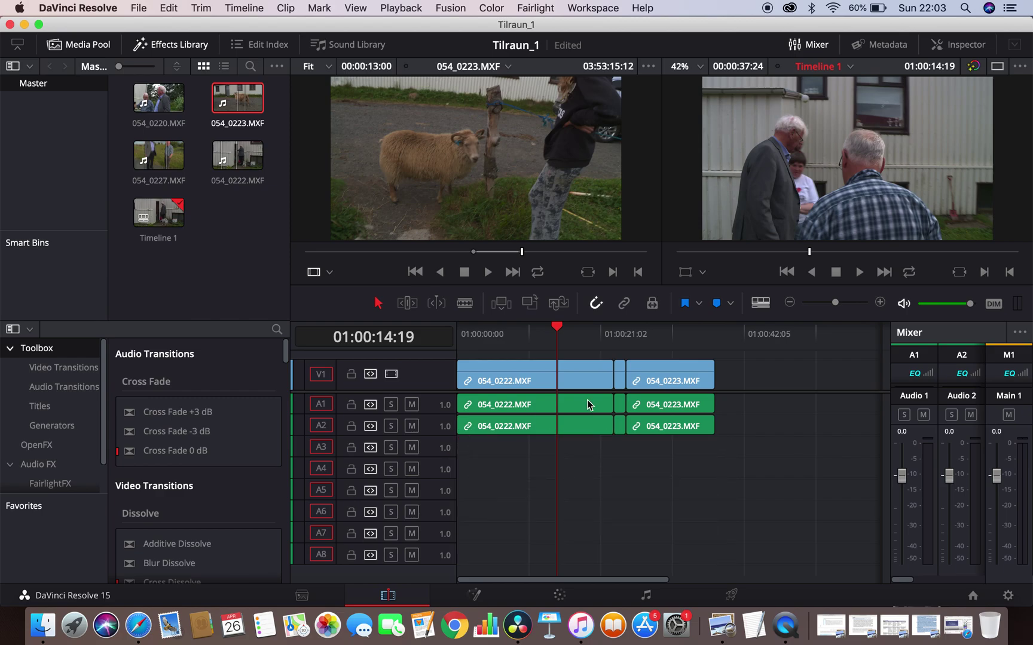
Shrink the timeline's audio area to give the video tracks more room and return the playhead to 01:00:00:00.
left_click_drag(685, 333, 556, 335)
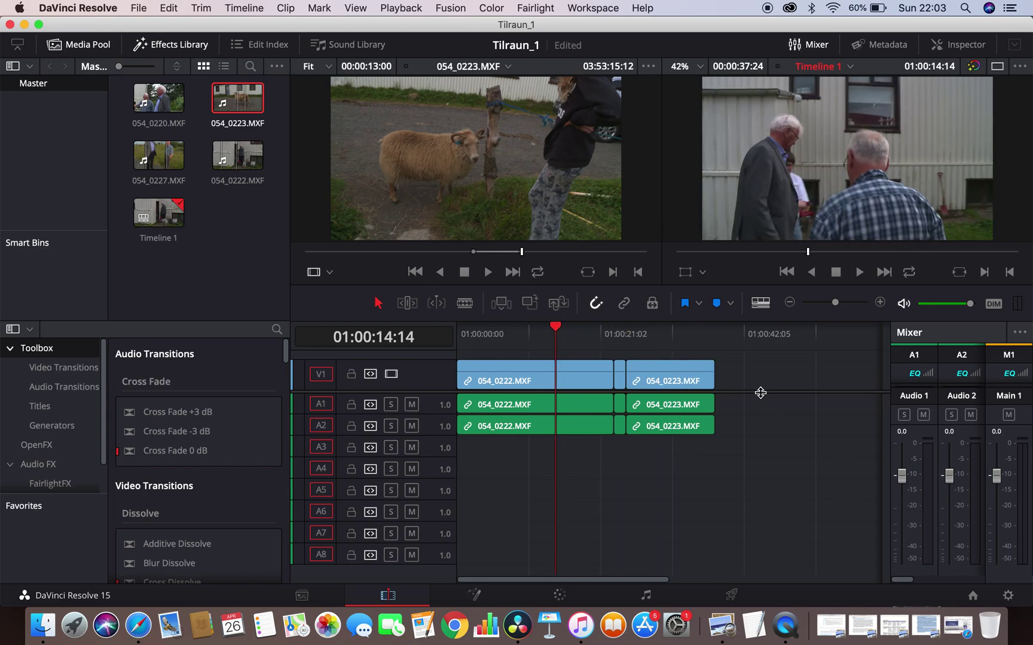
left_click_drag(760, 392, 765, 457)
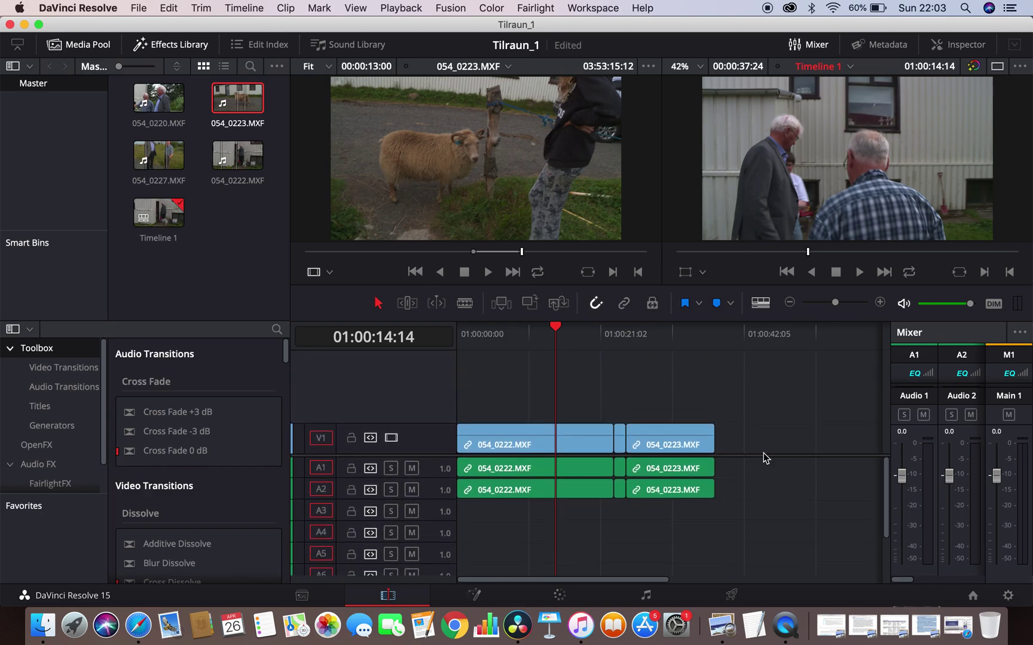
left_click_drag(487, 326, 438, 326)
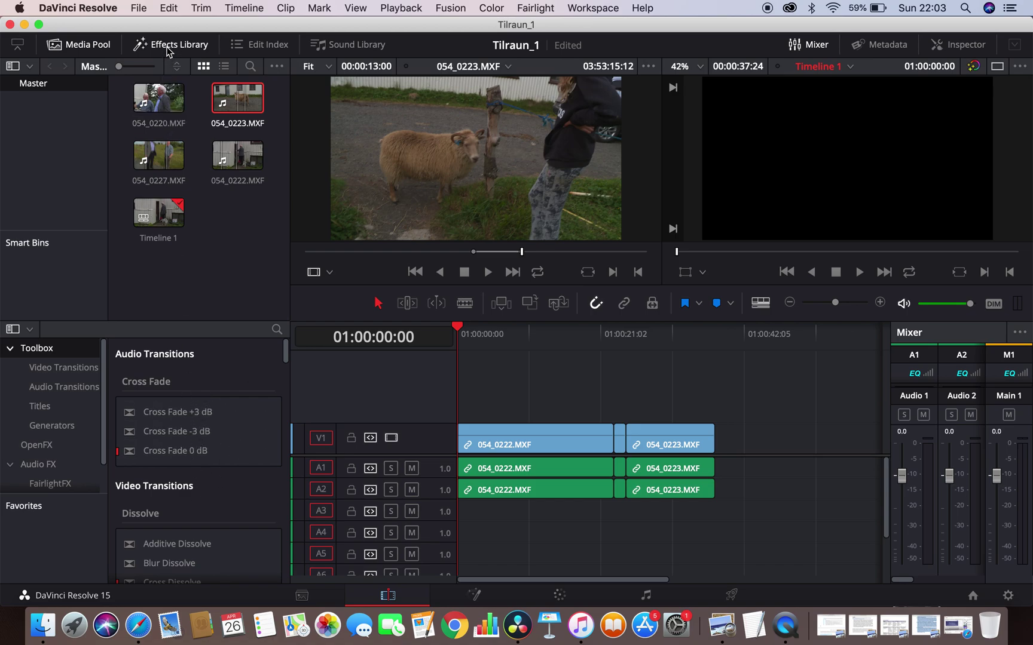
Add a Text title on a new video track V2 at the start of the timeline, above 054_0222.MXF.
scroll(204, 411, "down", 5)
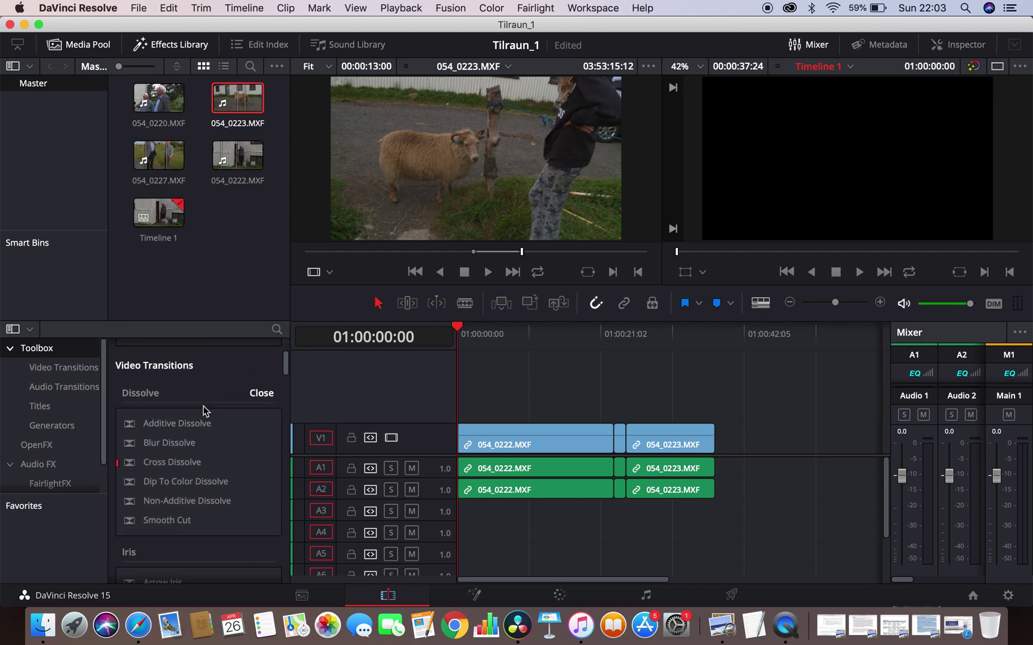
scroll(203, 411, "down", 10)
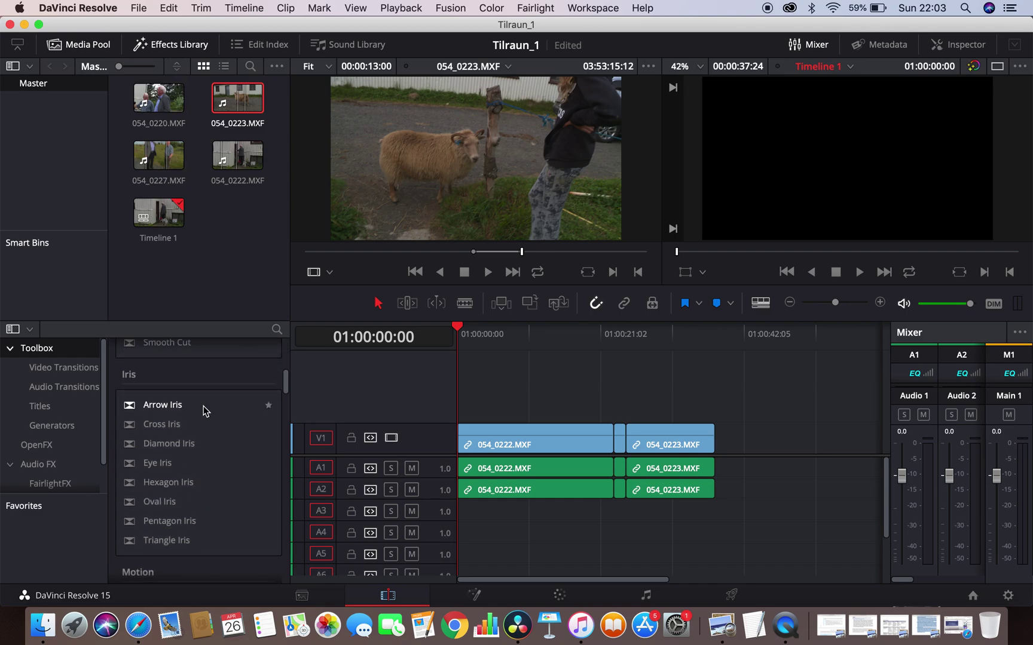
scroll(203, 410, "down", 12)
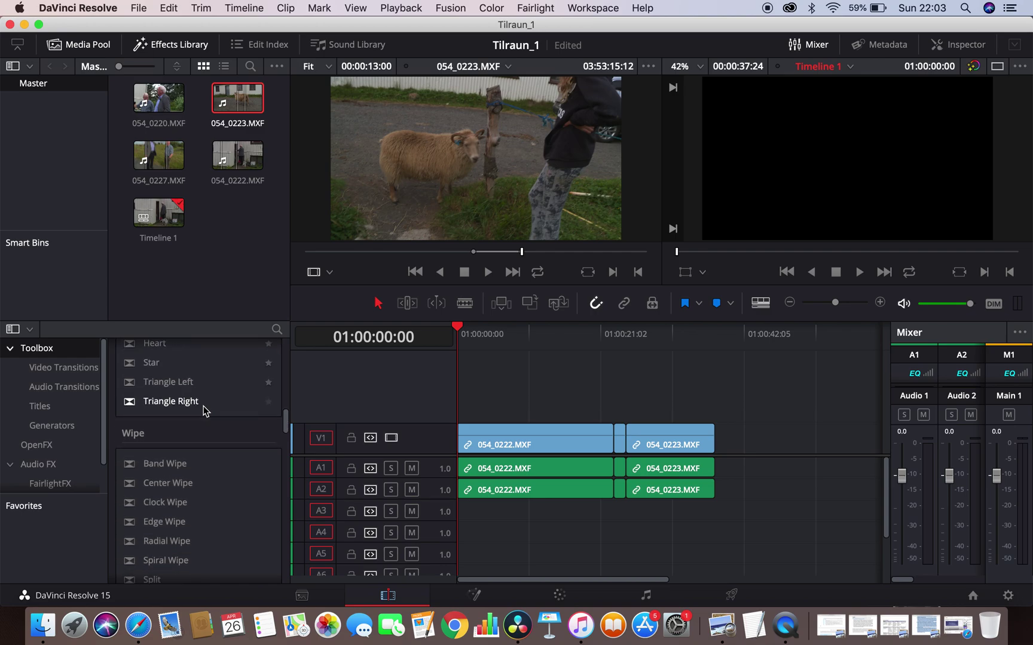
scroll(203, 410, "down", 10)
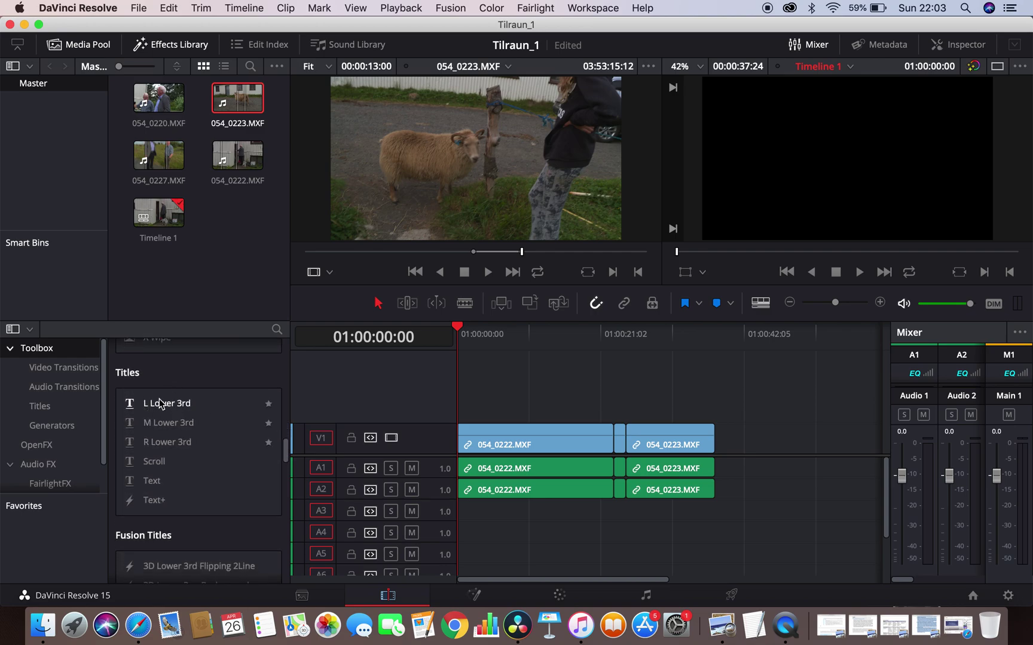
scroll(173, 422, "down", 1)
scroll(174, 421, "up", 1)
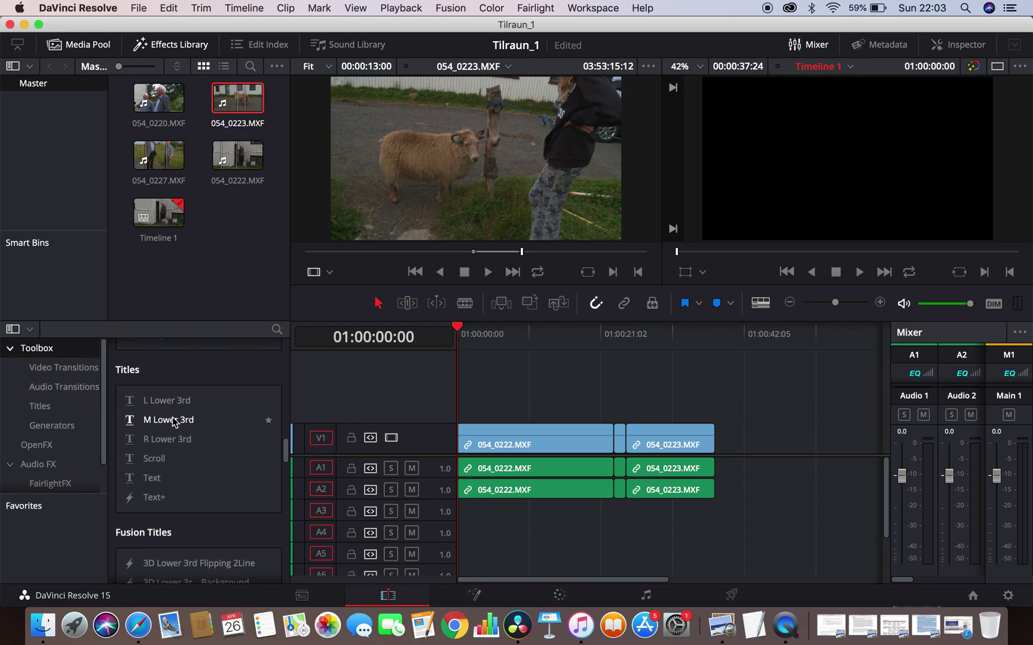
scroll(169, 424, "down", 2)
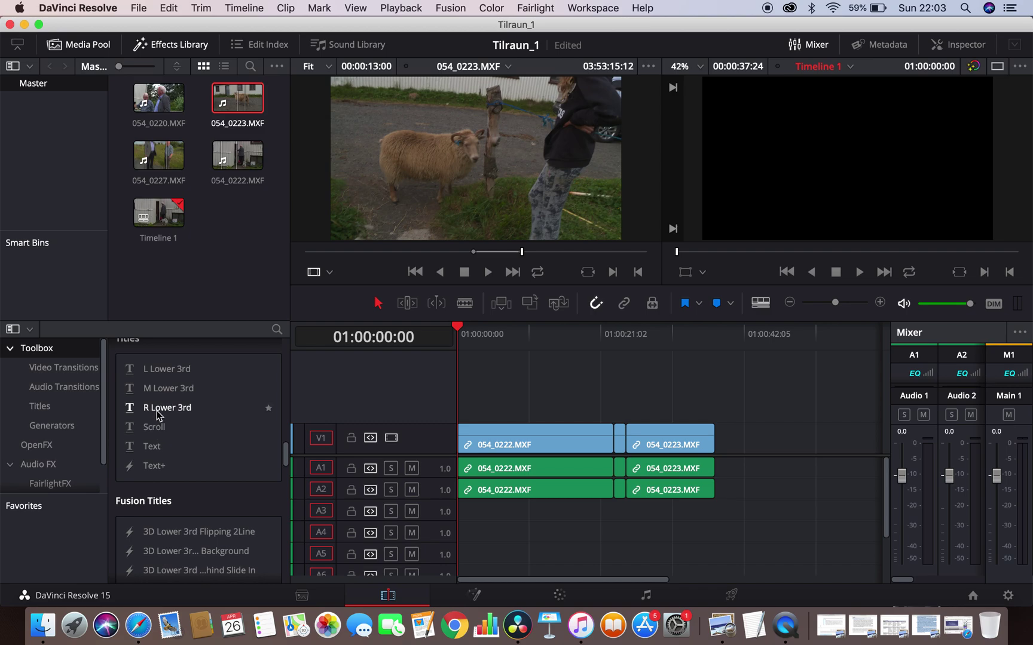
left_click_drag(155, 447, 457, 406)
Open the title's settings in the Inspector and replace its text with "Myndin mín".
double_click(469, 407)
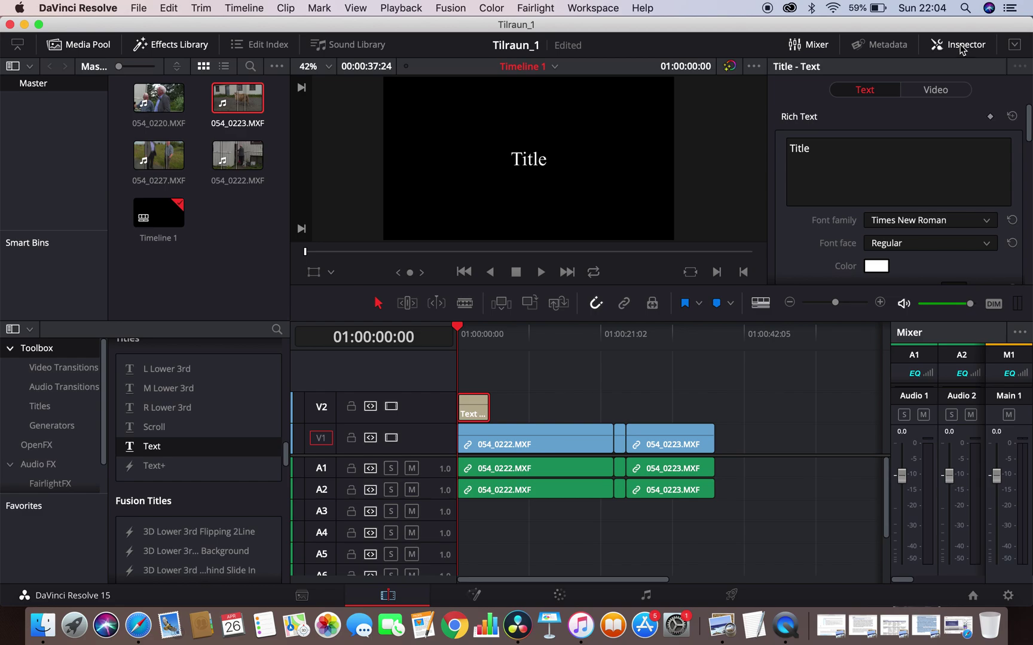
left_click_drag(830, 146, 783, 150)
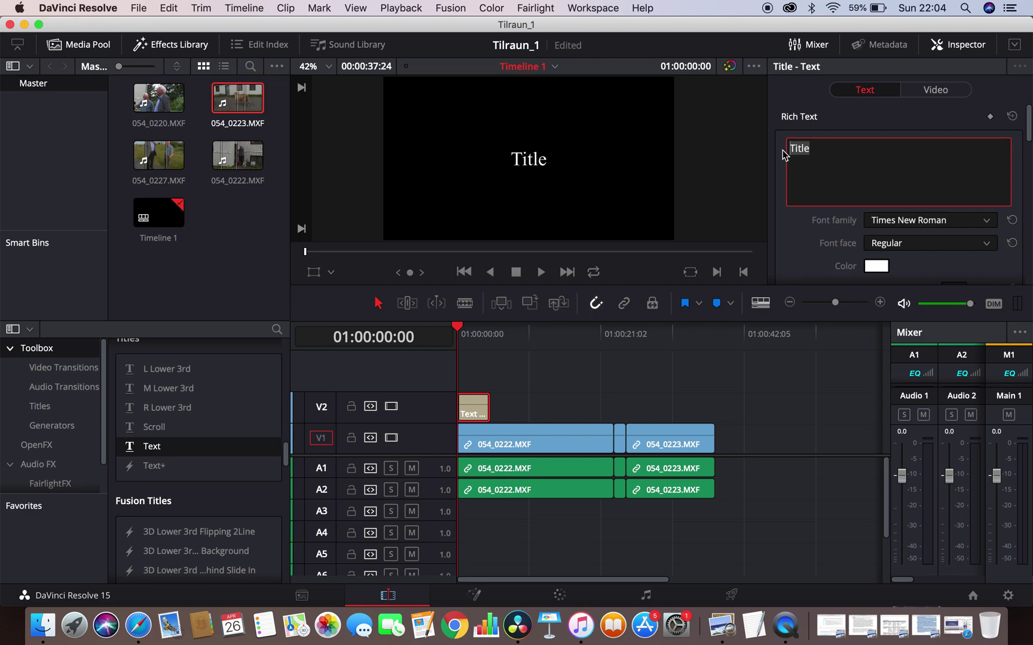
type("Myndin mín")
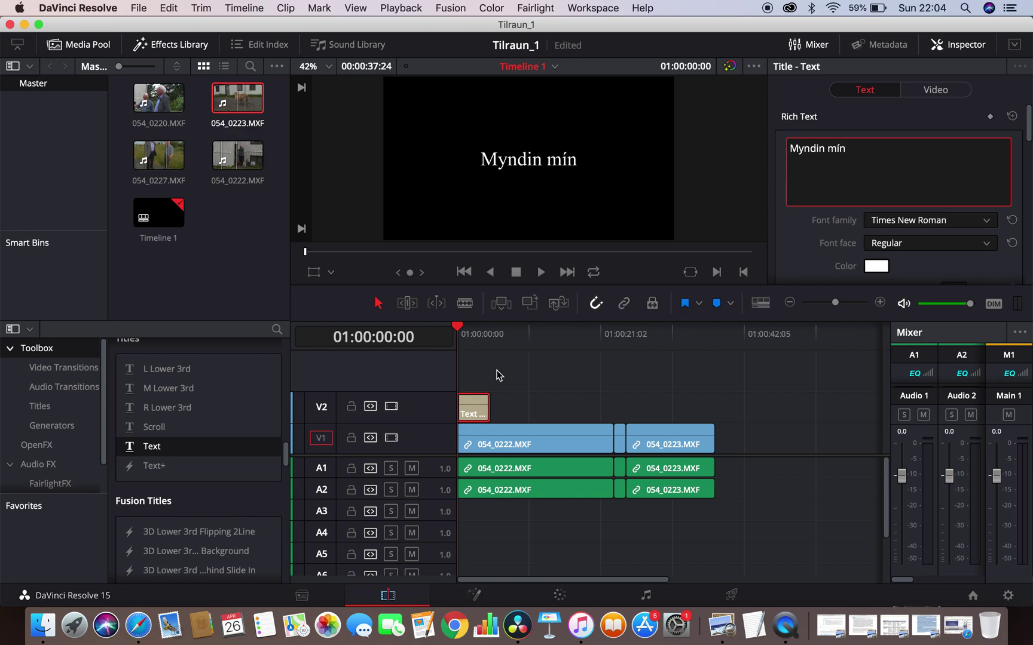
Play the timeline from the start to check the title over the first clip.
left_click(457, 331)
key("space")
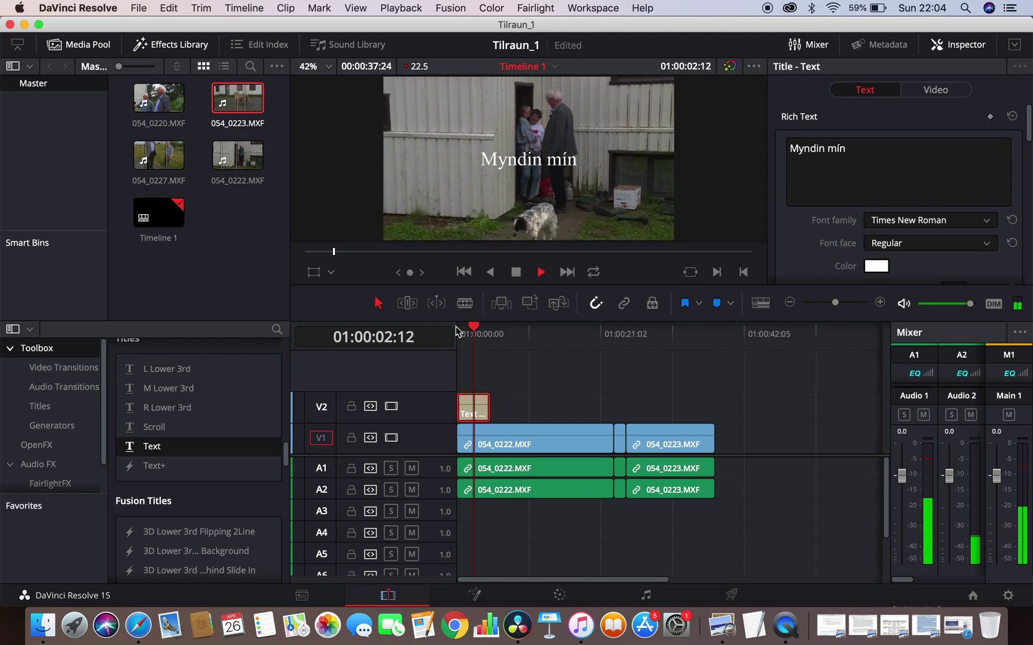
key("space")
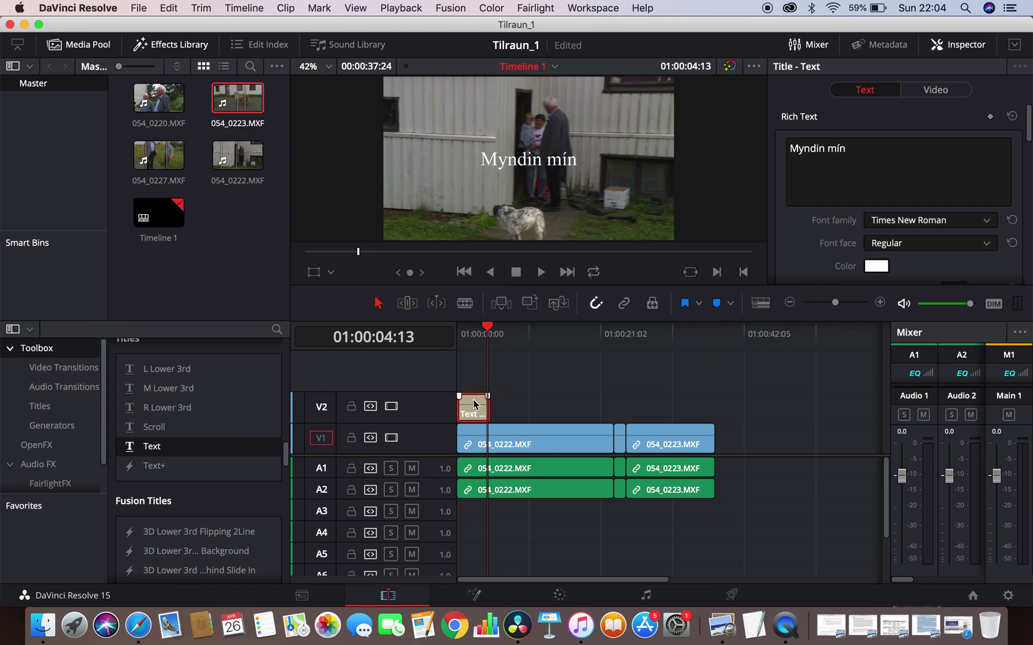
Copy the "Myndin mín" title from the start of the timeline and paste it on V2 at 01:00:37:24, after the last clip.
right_click(474, 405)
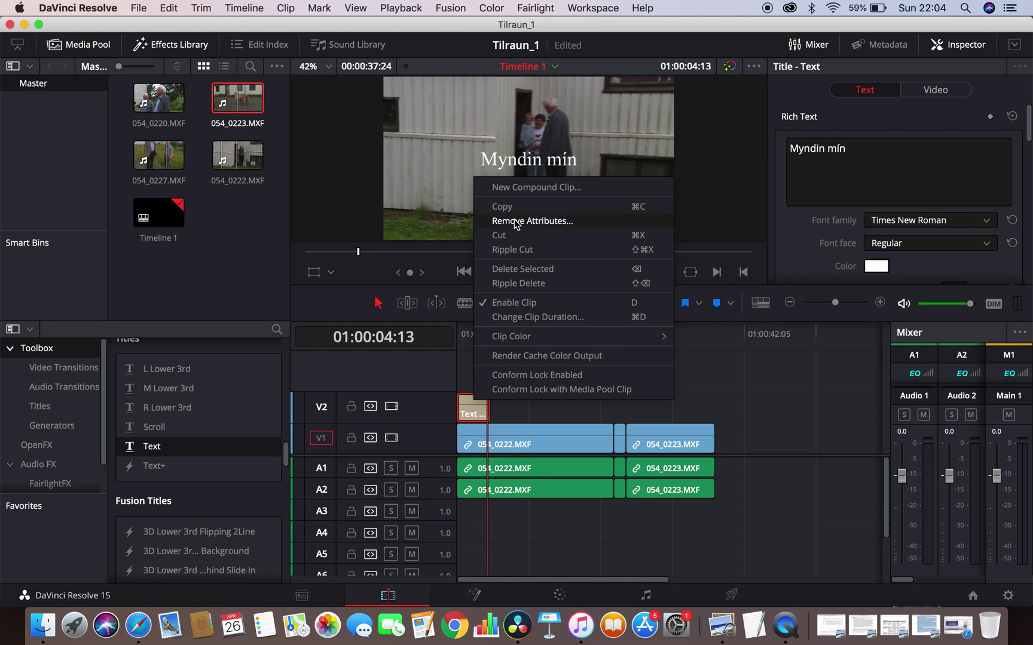
left_click(502, 205)
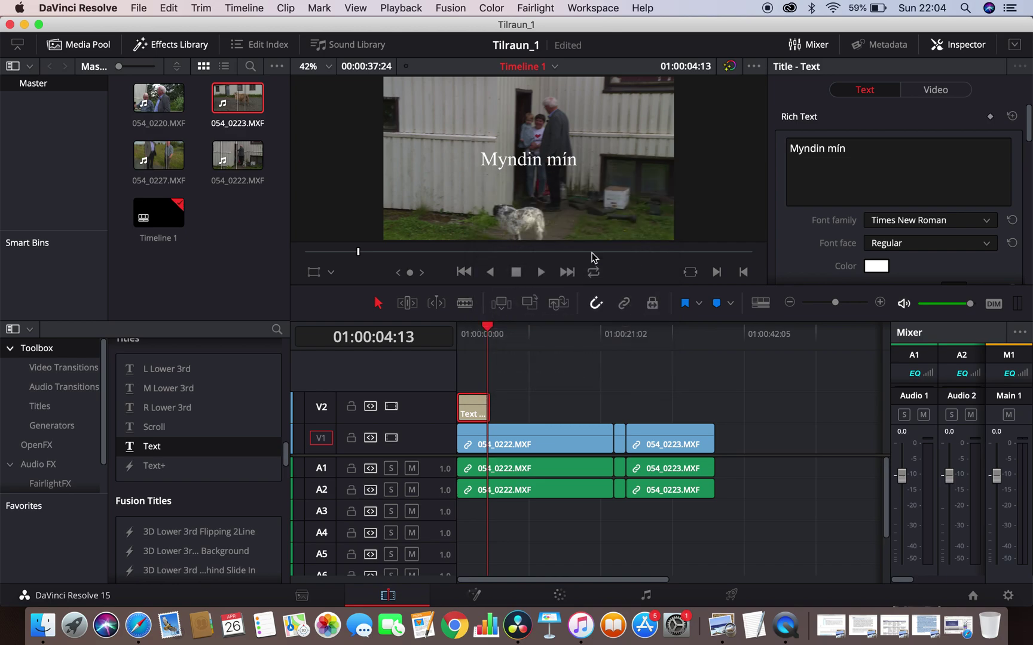
left_click(713, 333)
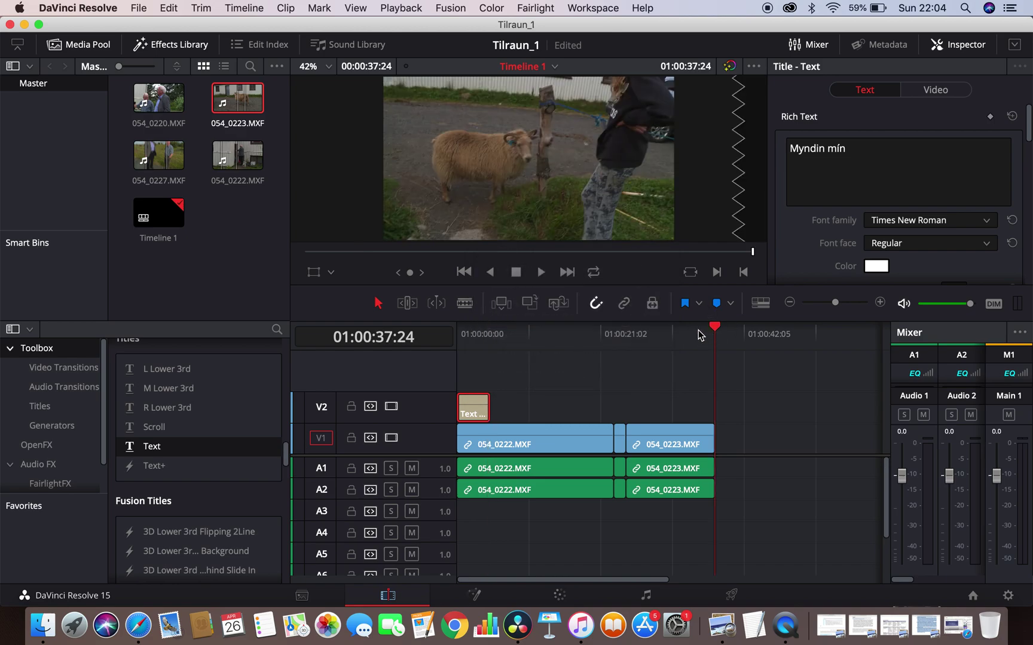
right_click(700, 335)
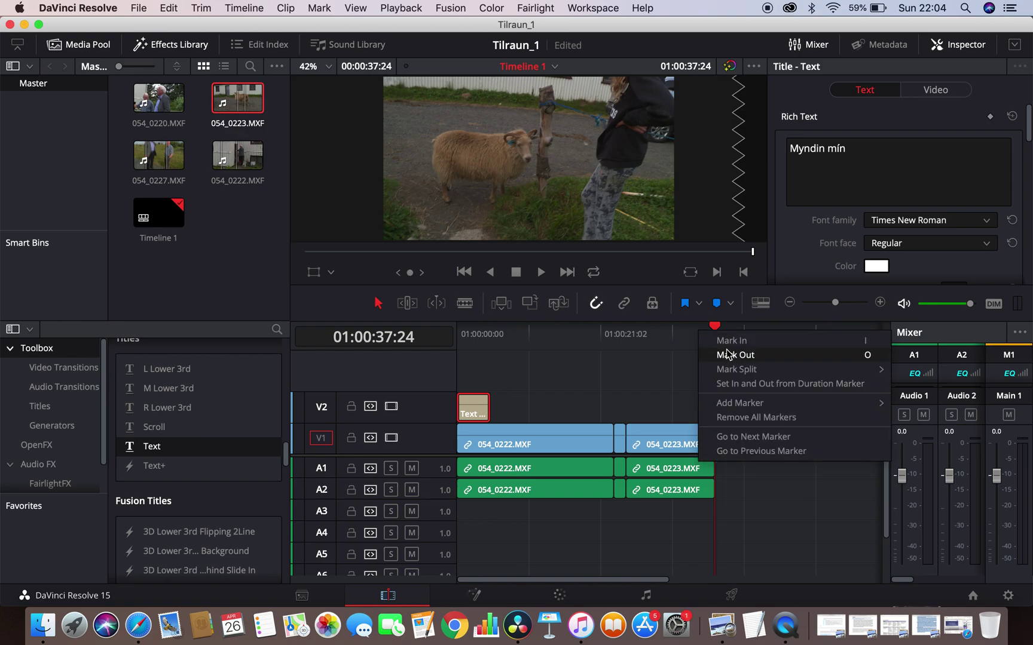
left_click(784, 497)
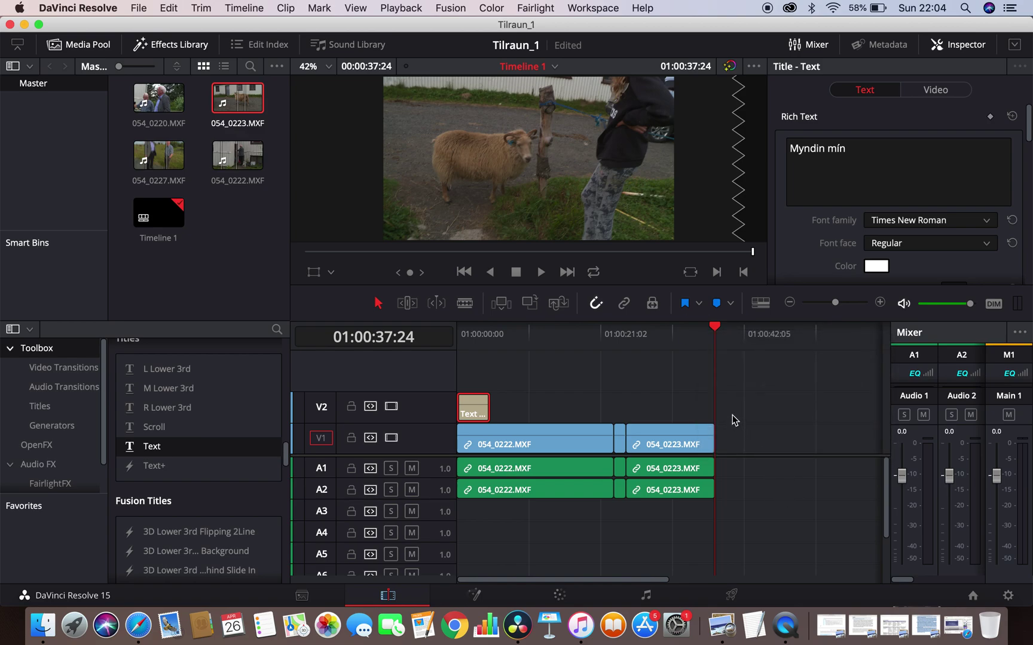
left_click(733, 419)
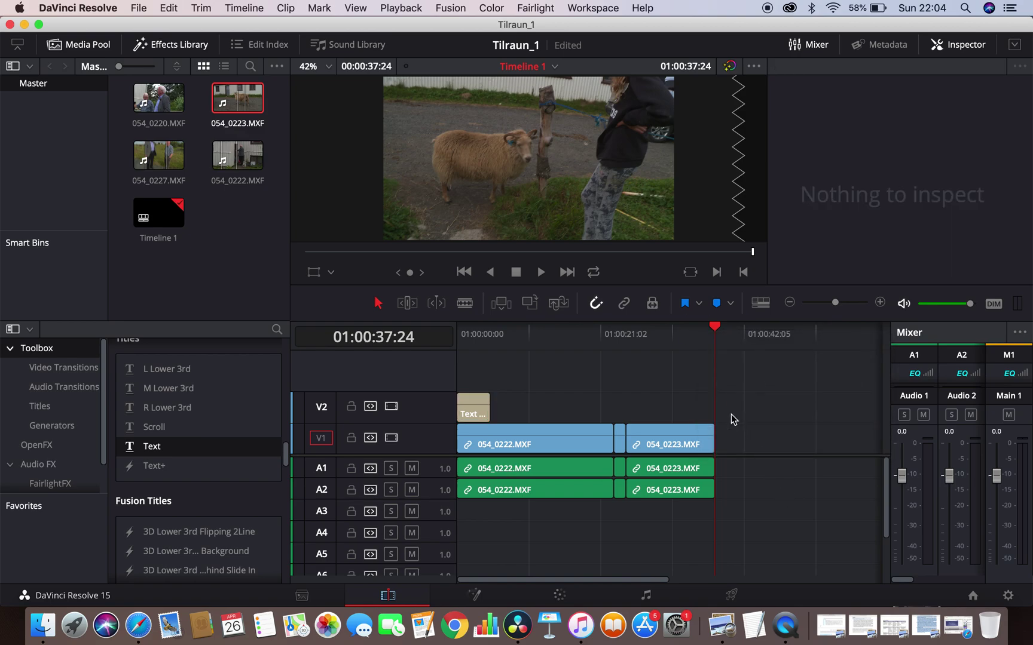
left_click(165, 9)
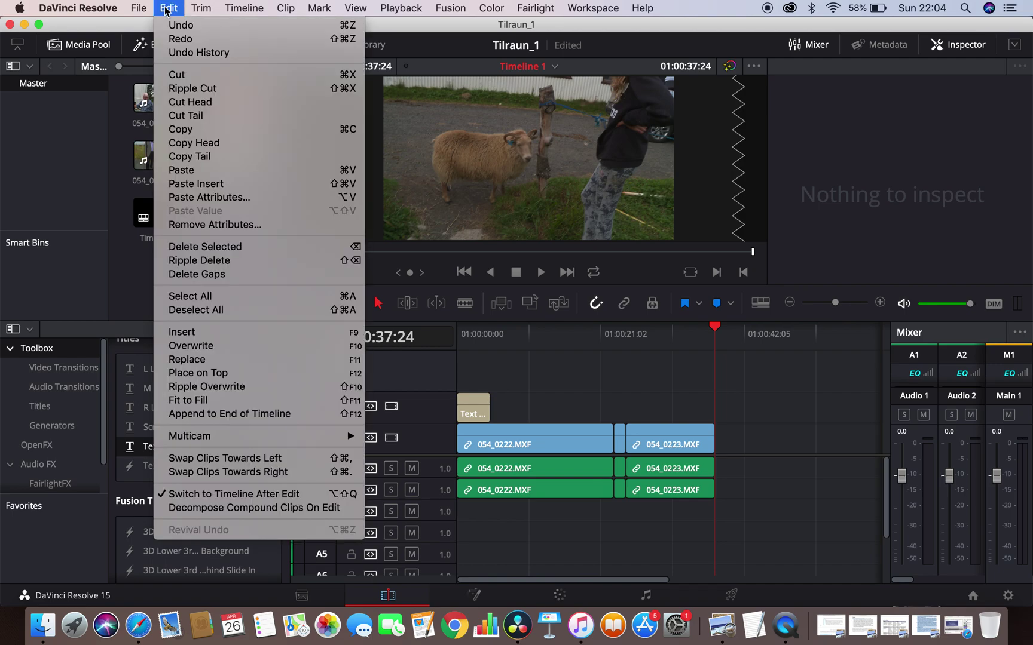
left_click(209, 170)
left_click(725, 333)
Change the pasted end title's text to "Myndin mín er búin".
left_click(737, 414)
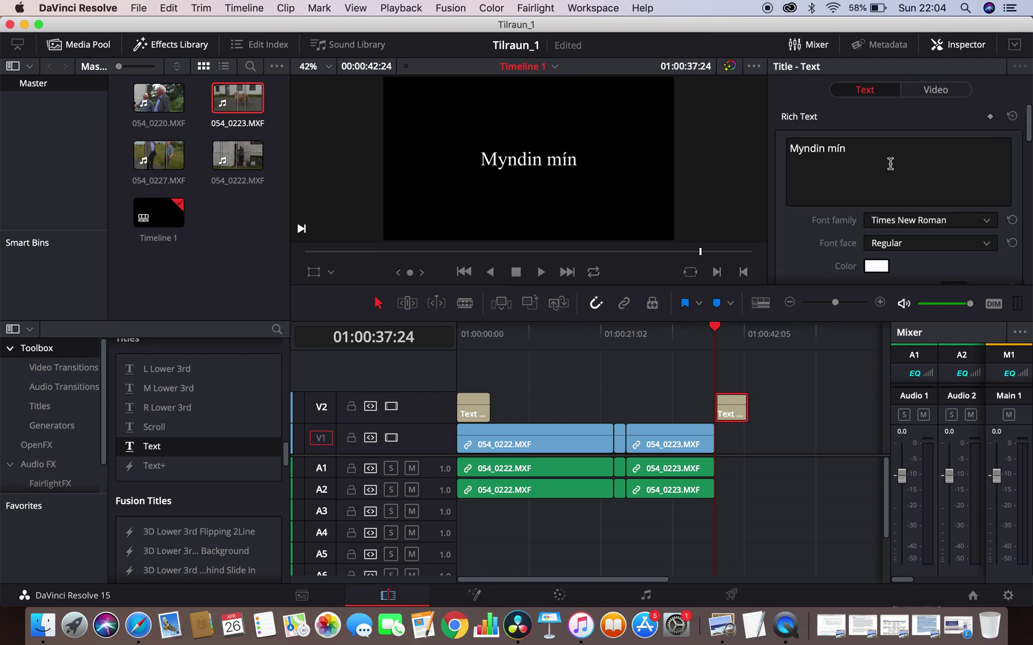
left_click(861, 155)
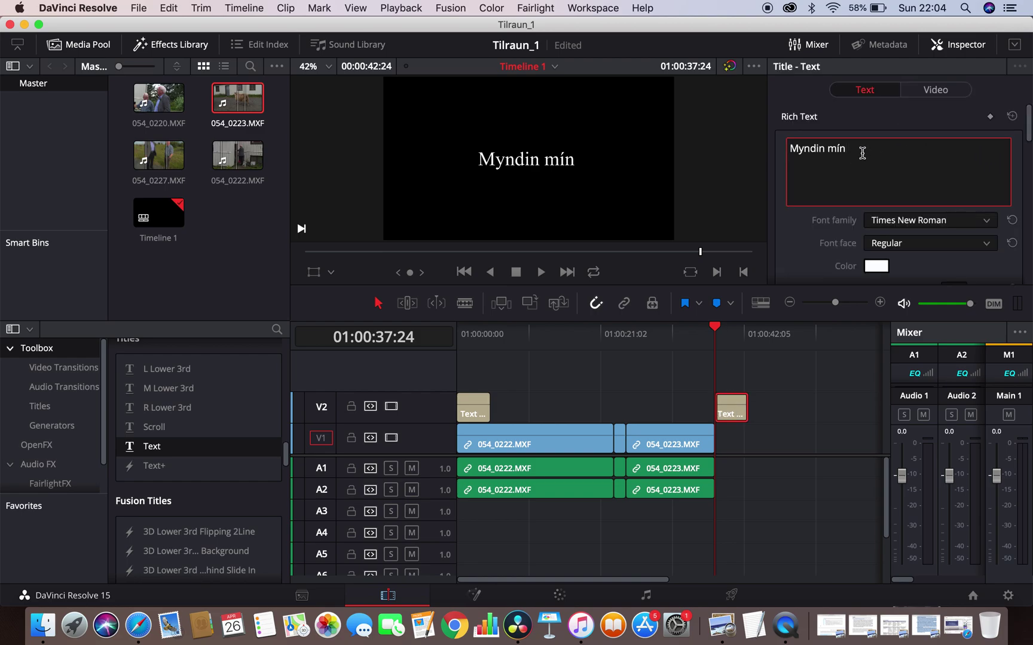
type("er búin")
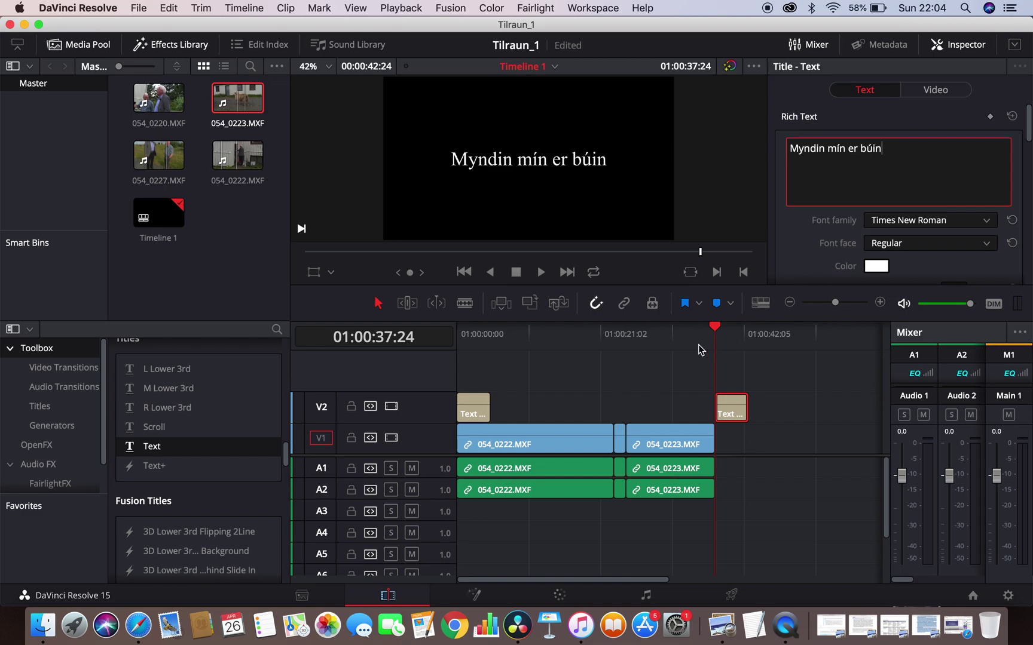
Move the playhead to 01:00:31:24 over 054_0223.MXF and open the Primaries Wheels for that clip on the Color page.
left_click(683, 341)
left_click_drag(683, 342, 675, 344)
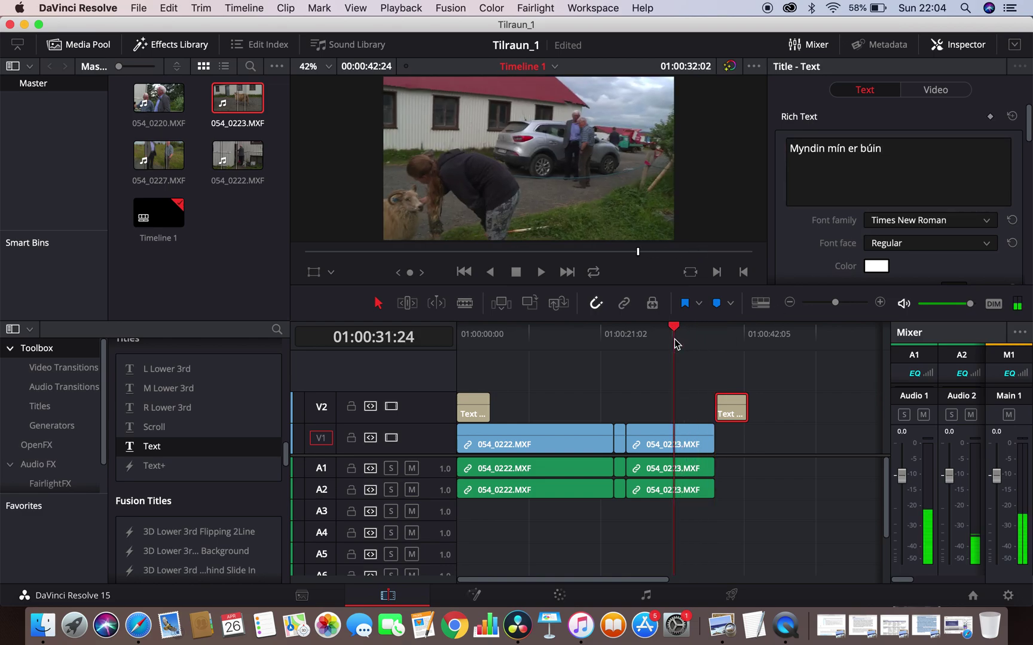
left_click(550, 597)
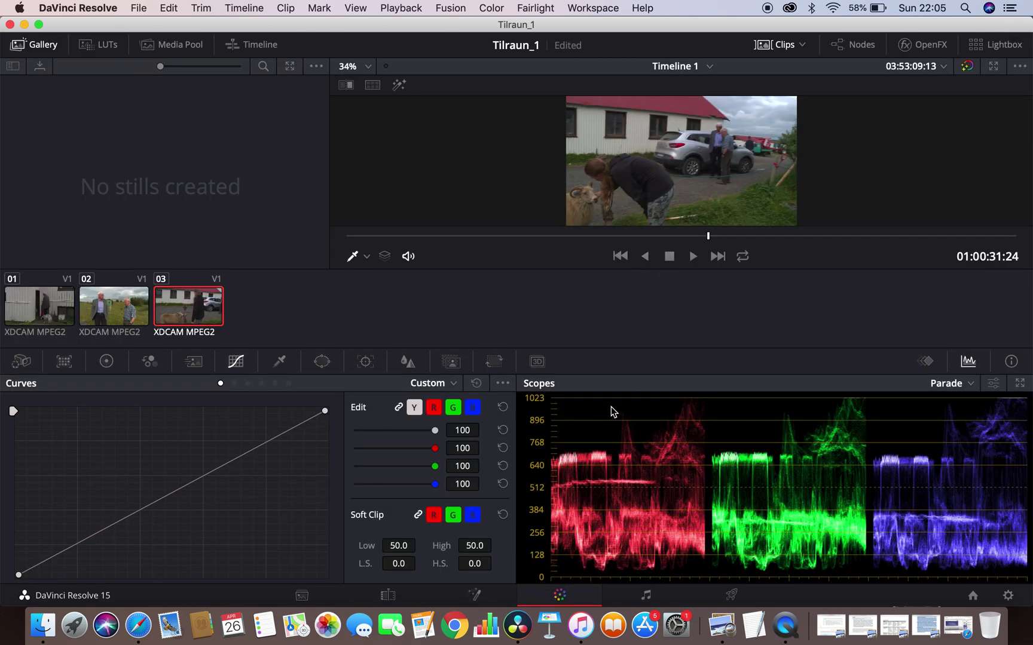
left_click(22, 362)
left_click(64, 362)
left_click(107, 362)
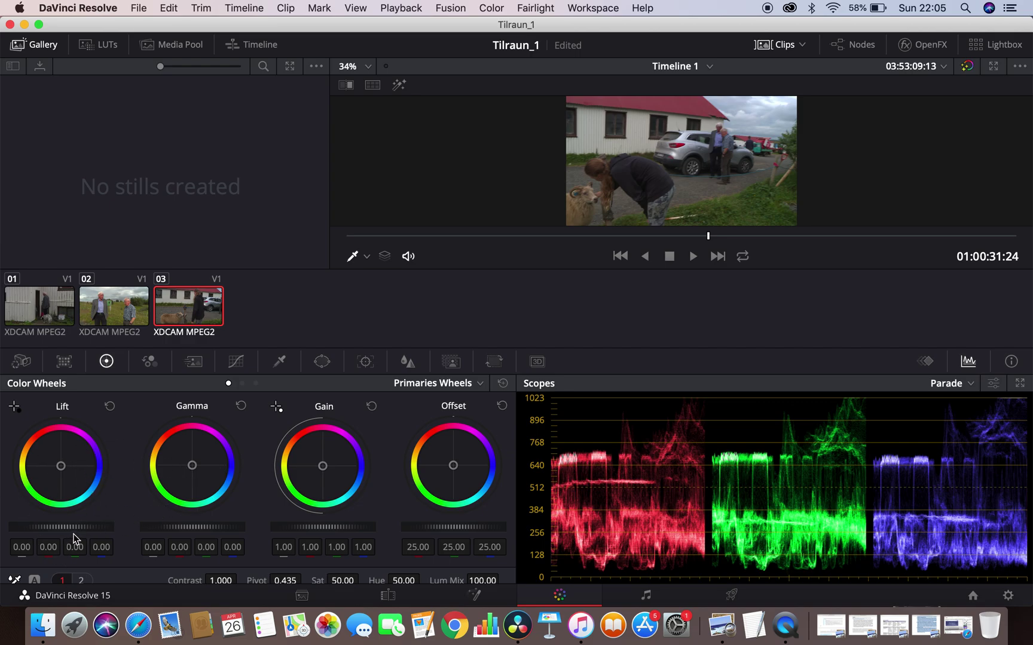
Grade clip 03 with lift -0.02, gamma 0.03, gain 1.12 and contrast 0.960.
mouse_move(79, 526)
left_mouse_down()
mouse_move(45, 525)
mouse_move(105, 517)
mouse_move(82, 508)
left_mouse_up()
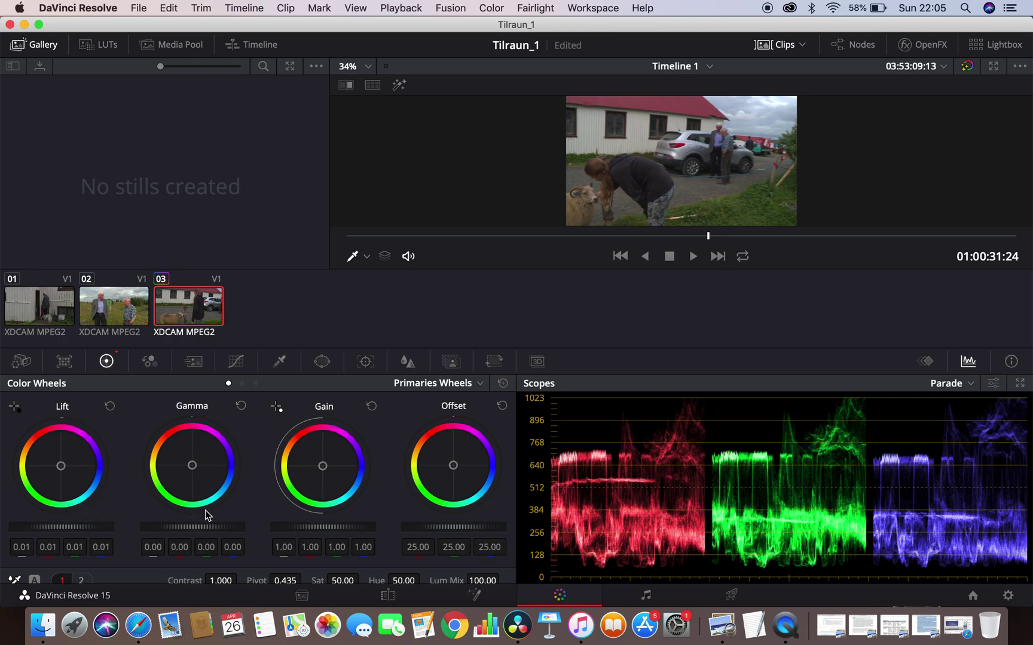
left_click_drag(63, 526, 89, 526)
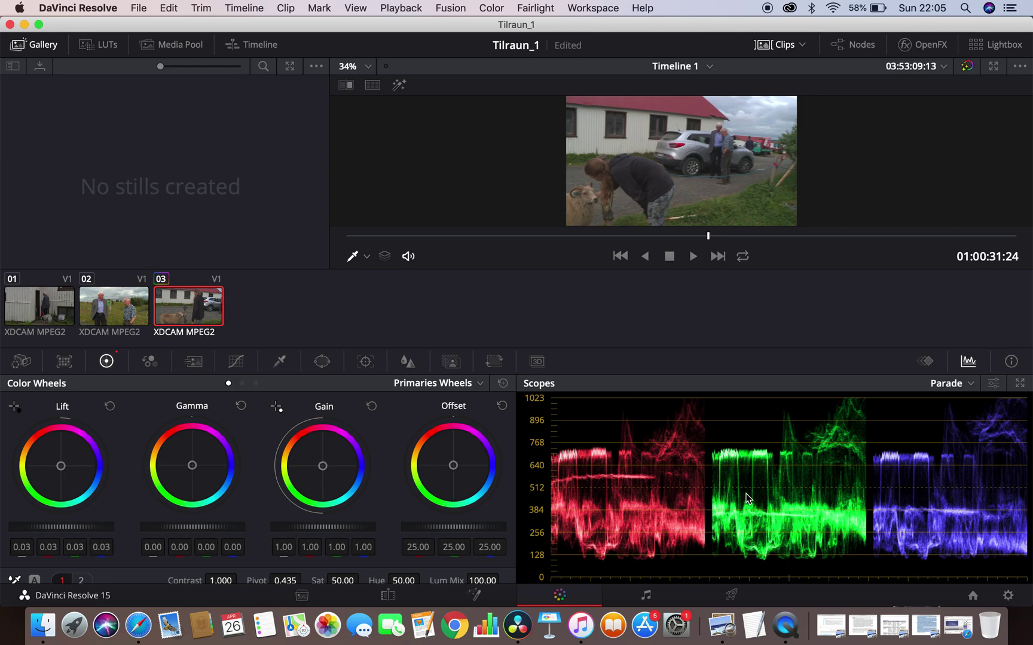
left_click_drag(78, 526, 12, 524)
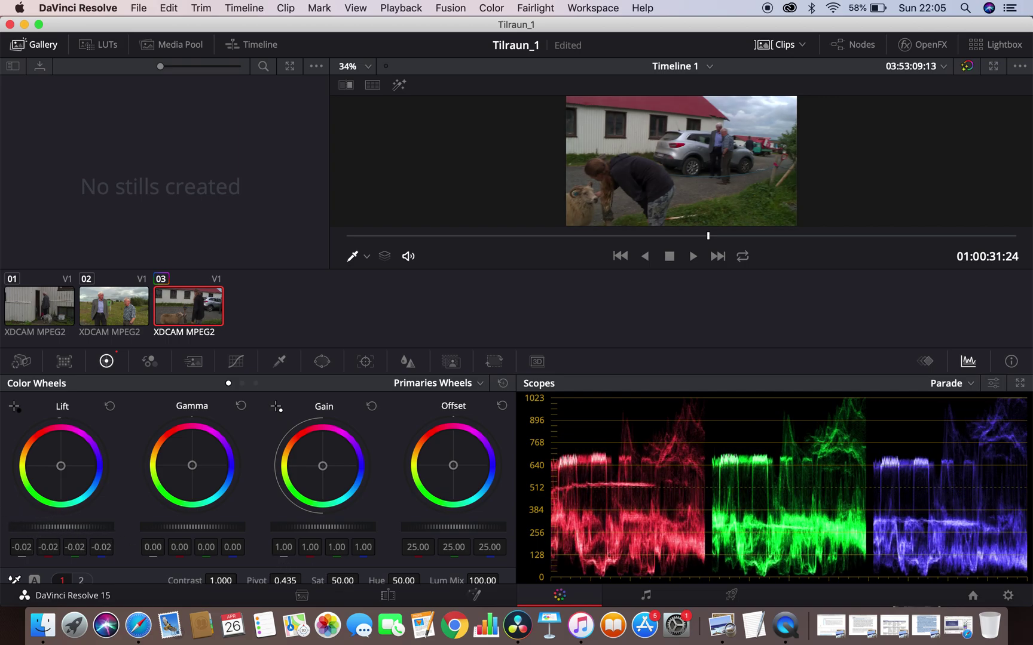
left_click_drag(164, 523, 233, 523)
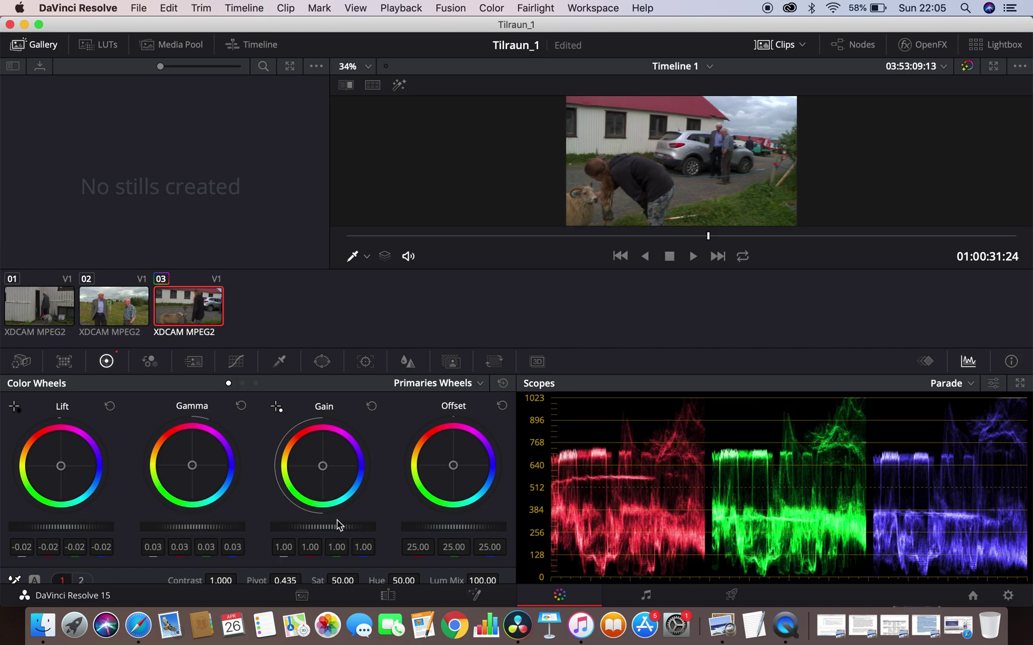
left_click_drag(311, 524, 418, 522)
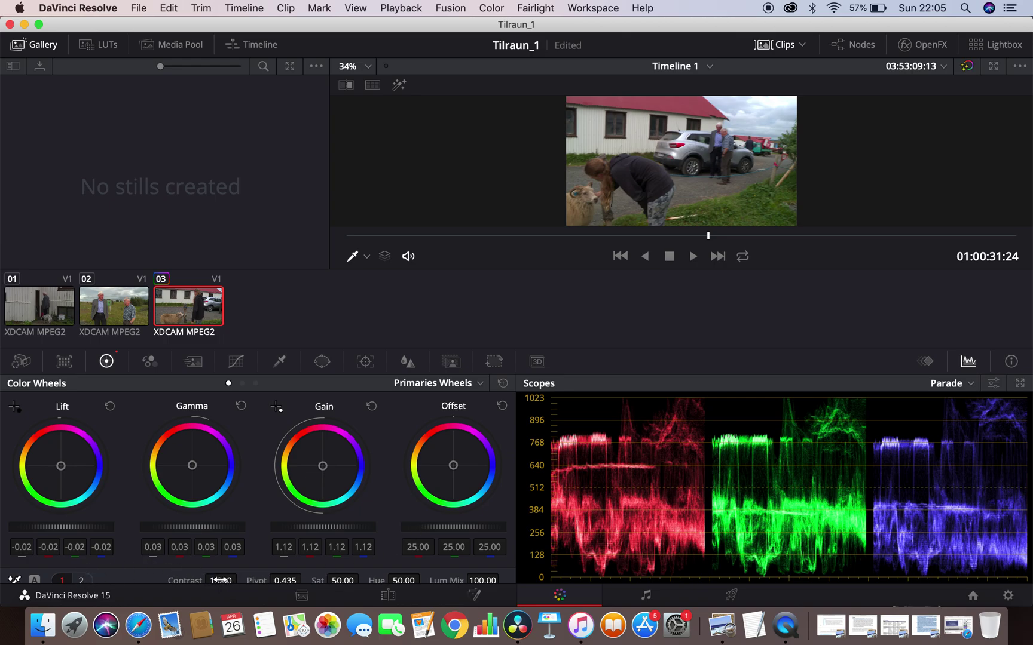
mouse_move(220, 581)
left_mouse_down()
mouse_move(240, 579)
mouse_move(205, 567)
left_mouse_up()
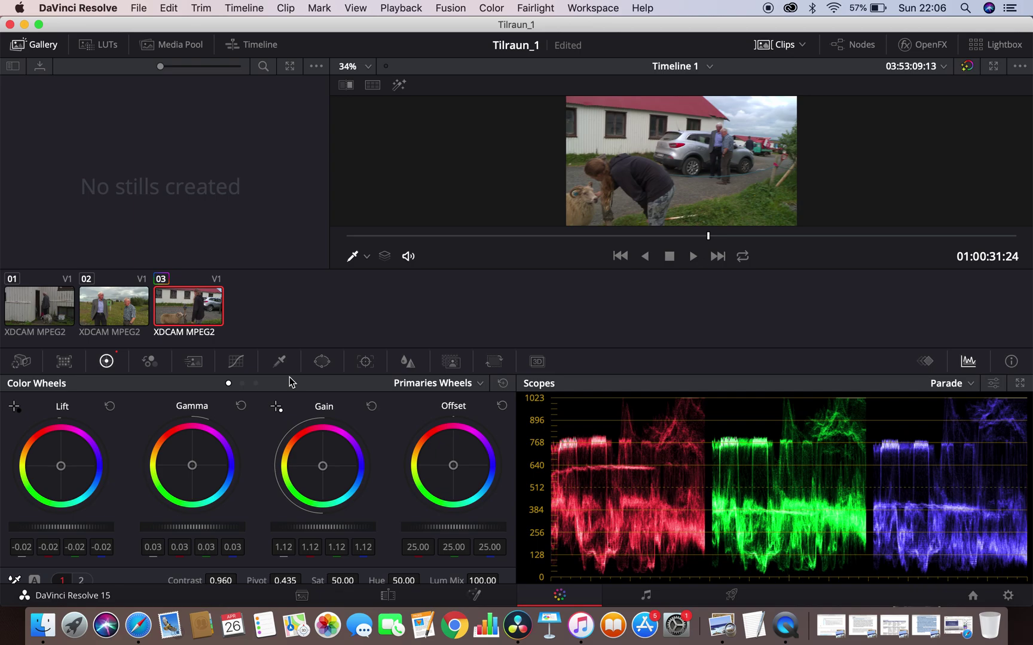
Set clip 02's lift to -0.06, and clip 01's lift to -0.01 and gain to 1.18.
left_click(119, 308)
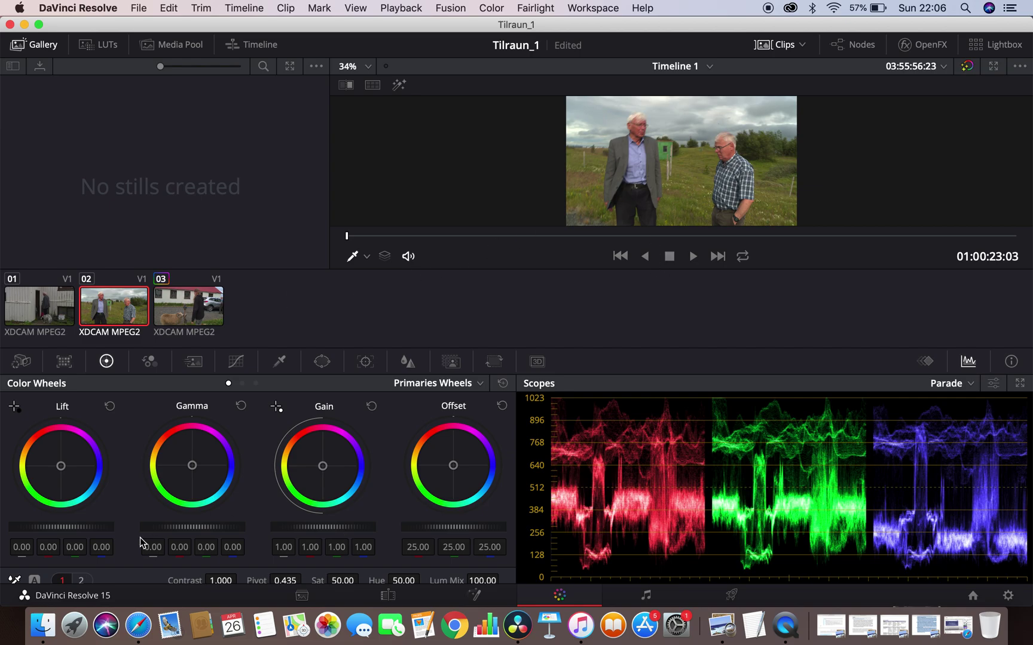
left_click_drag(81, 525, 3, 526)
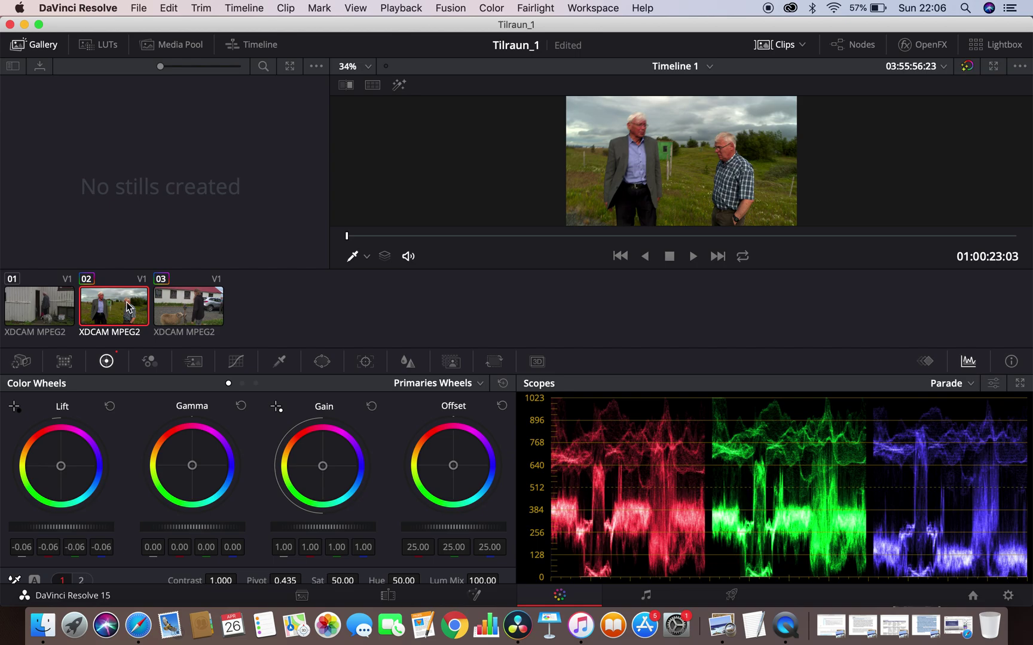
left_click(51, 308)
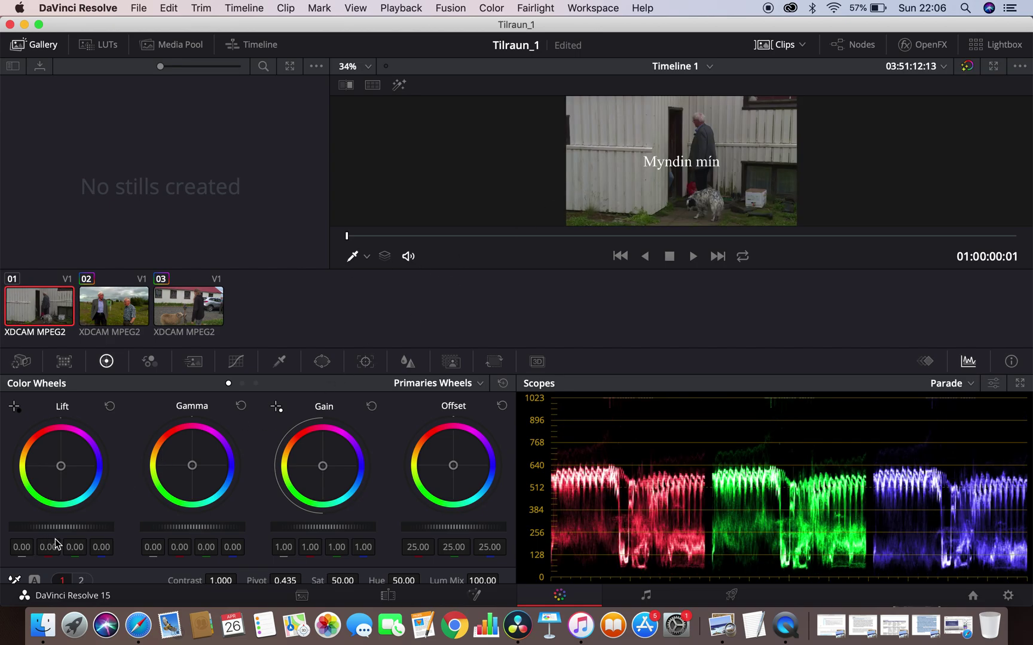
left_click_drag(69, 531, 47, 529)
left_click_drag(297, 529, 425, 528)
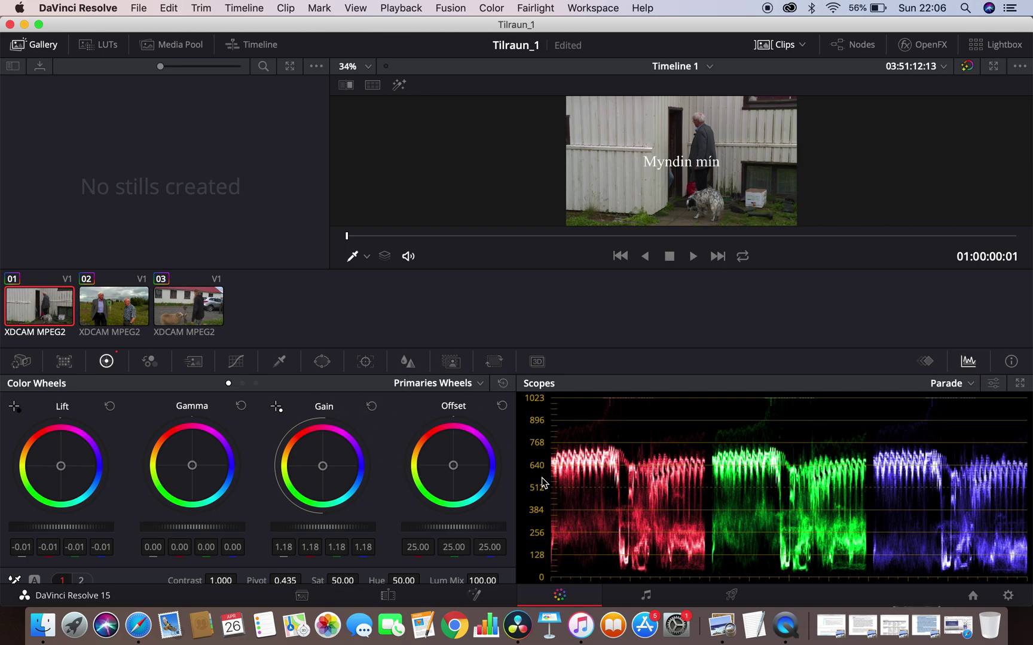
Open the Deliver page and look at the ProRes Master, H.264 Master and H.265 Master render presets.
left_click(712, 596)
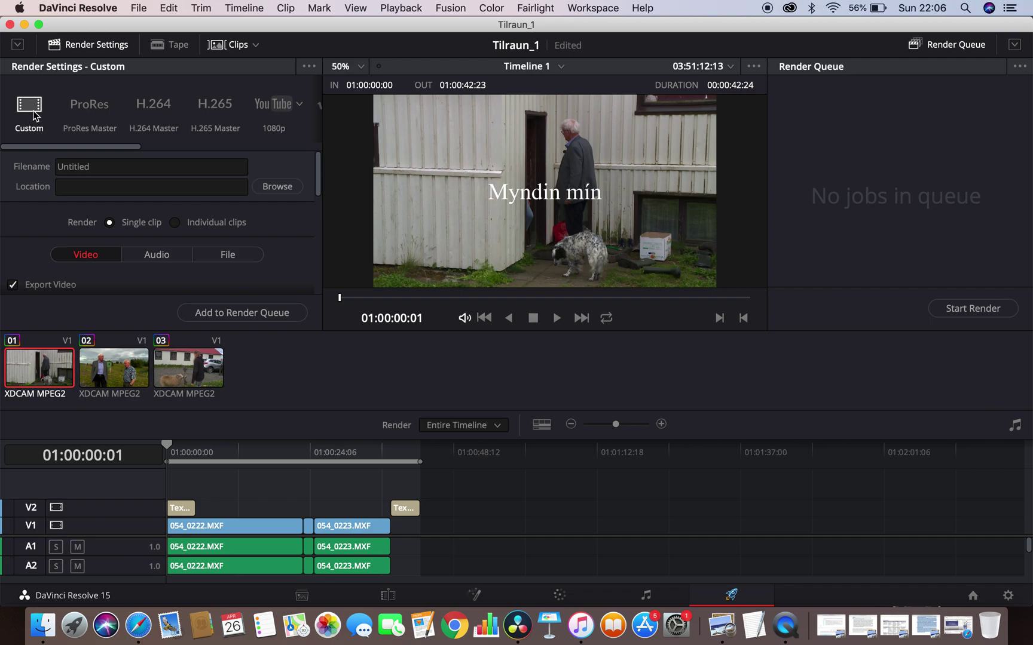
left_click(102, 117)
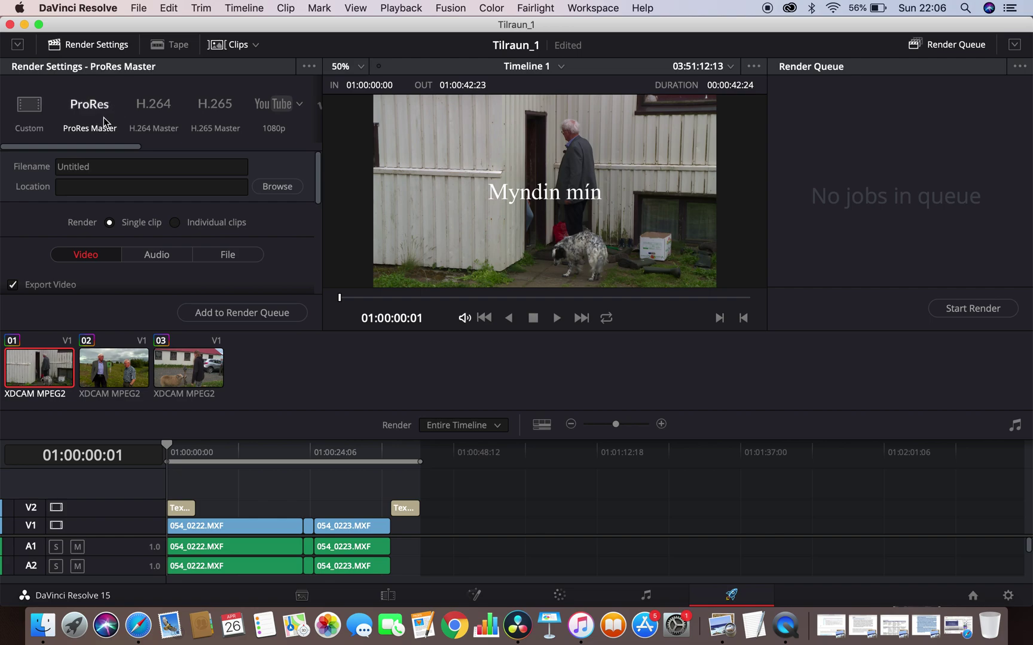
left_click(162, 119)
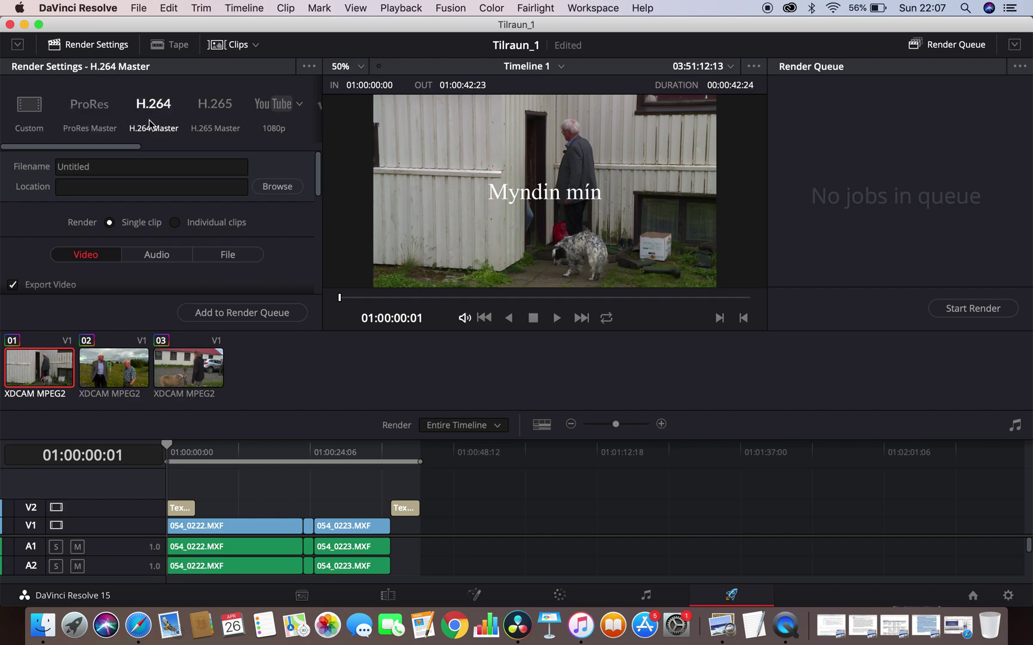
left_click_drag(93, 155, 125, 151)
left_click(142, 114)
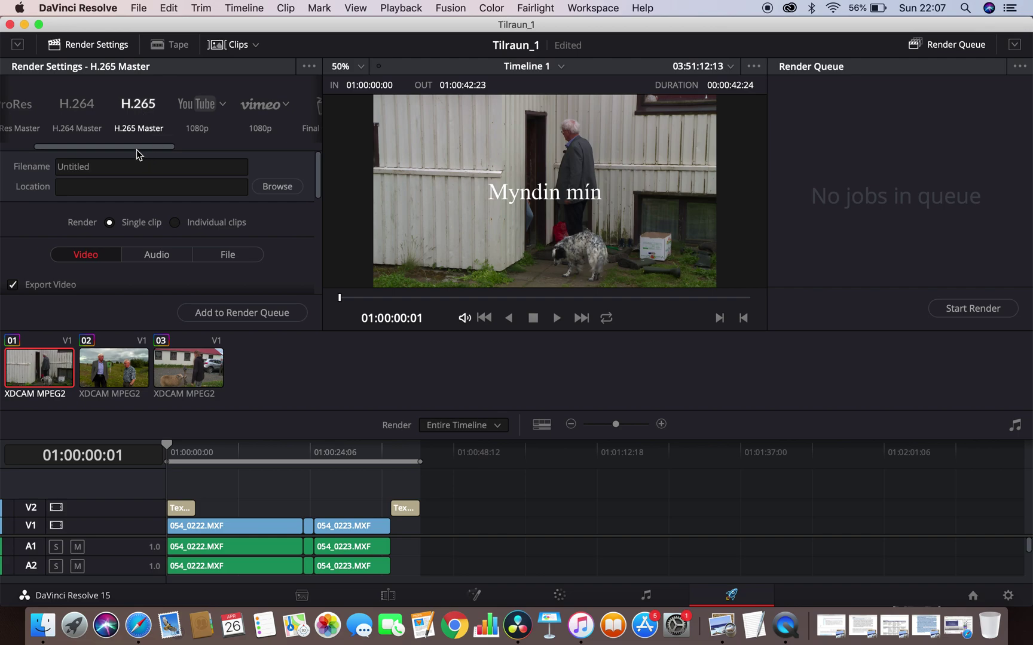
Look at the render settings of the YouTube 1080p, Vimeo 1080p and Final Cut Pro 7 presets.
left_click_drag(132, 150, 159, 153)
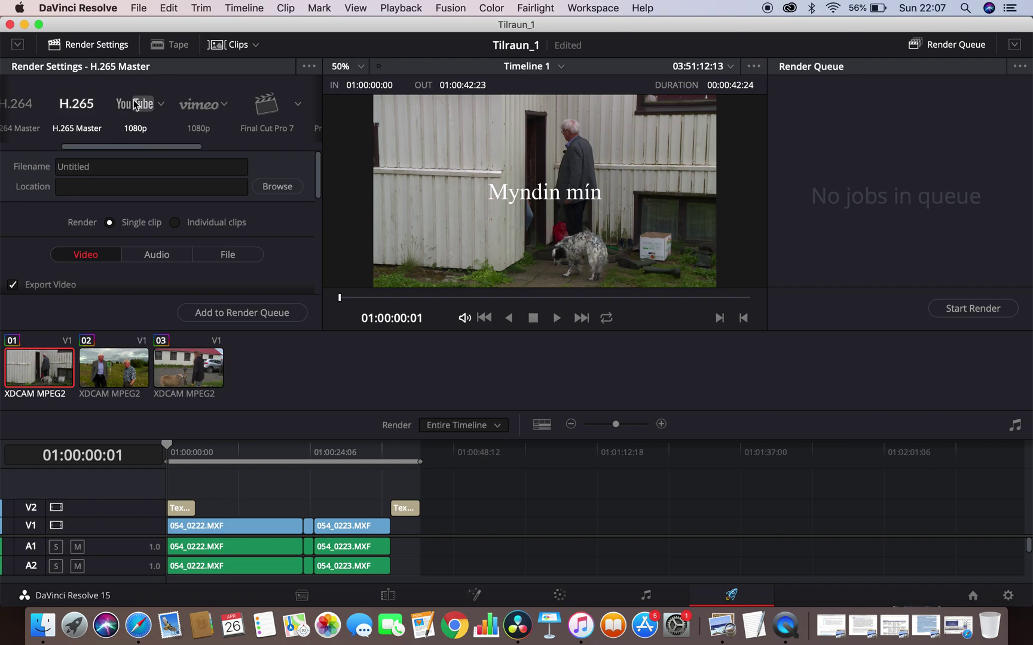
left_click(143, 115)
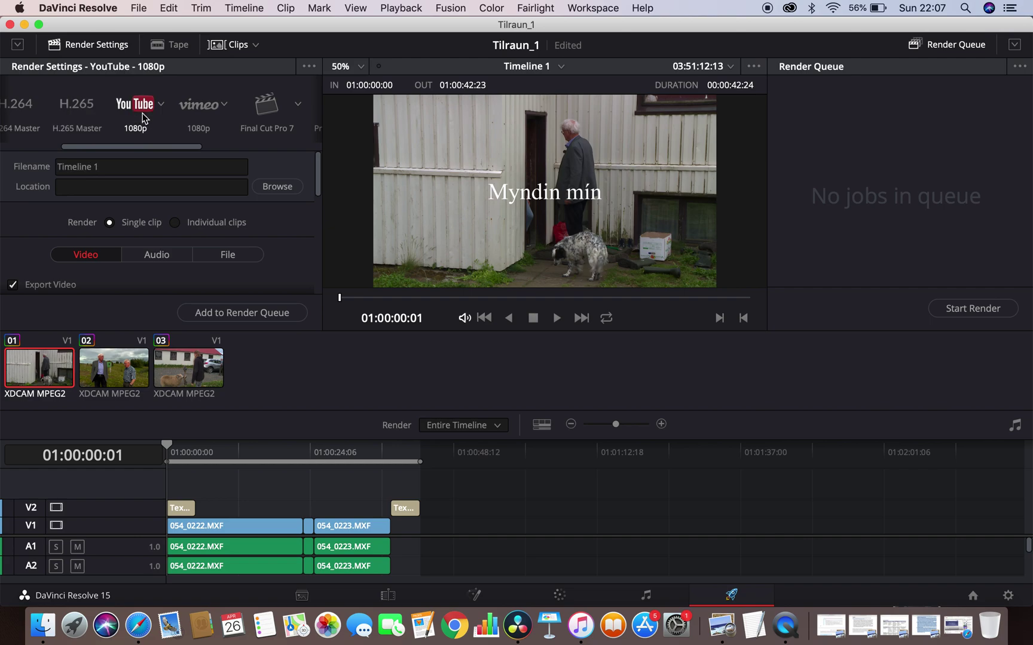
left_click(205, 118)
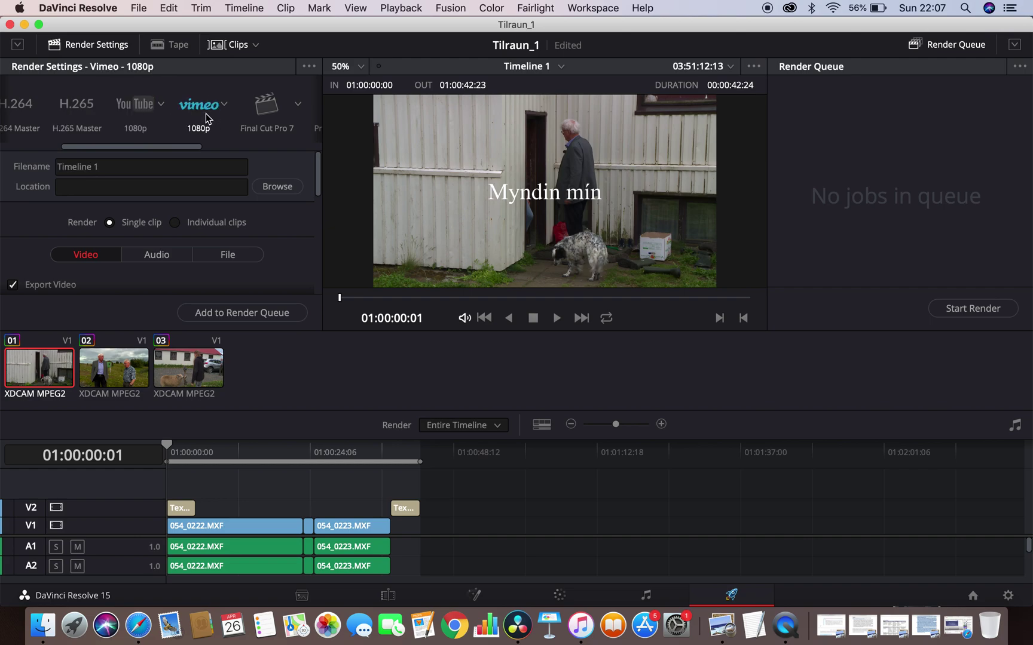
left_click(271, 114)
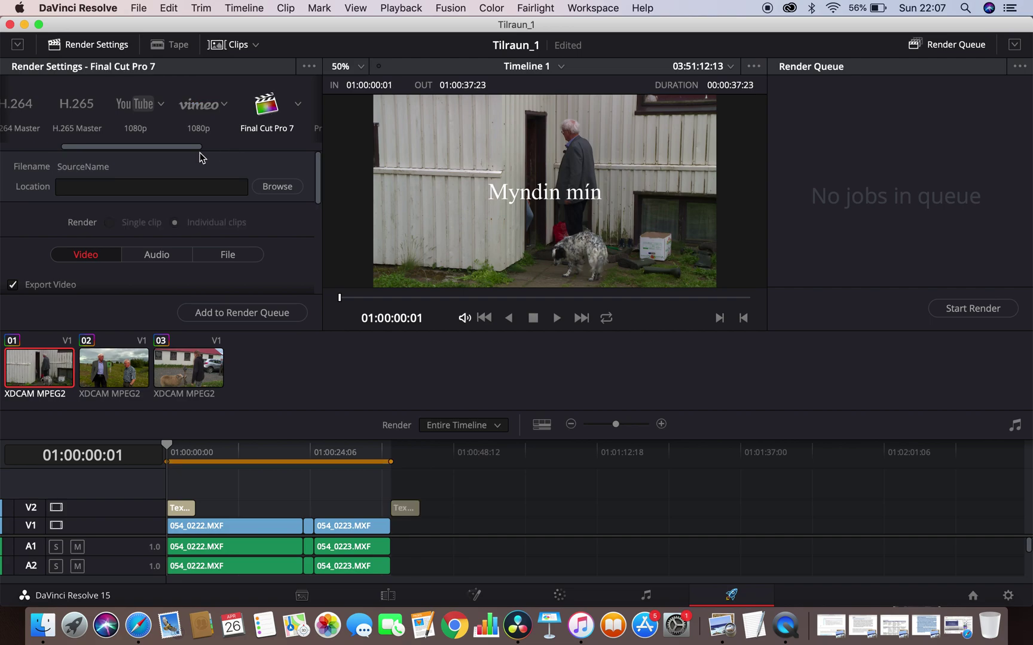
Look at the render settings of the AVID AAF, Pro Tools and Audio Only presets.
left_click_drag(180, 145, 269, 156)
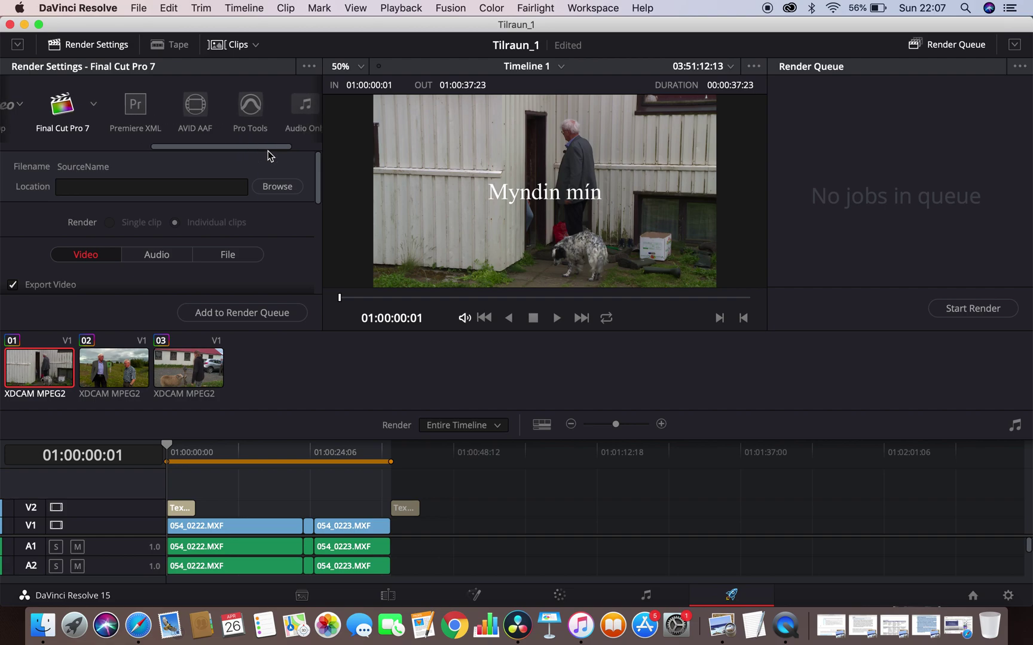
left_click(197, 108)
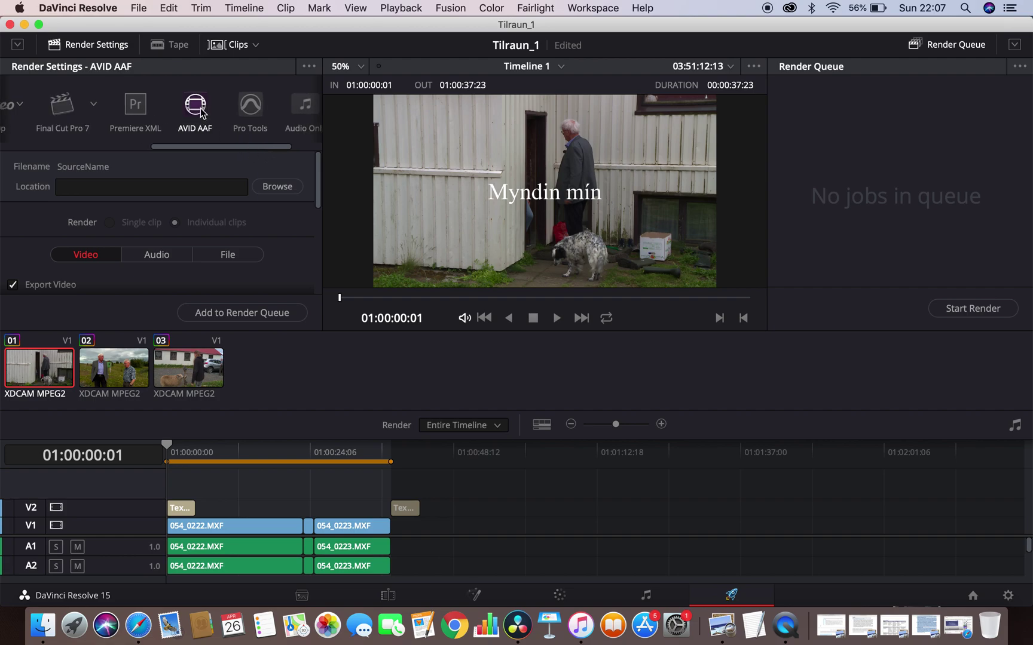
left_click(250, 108)
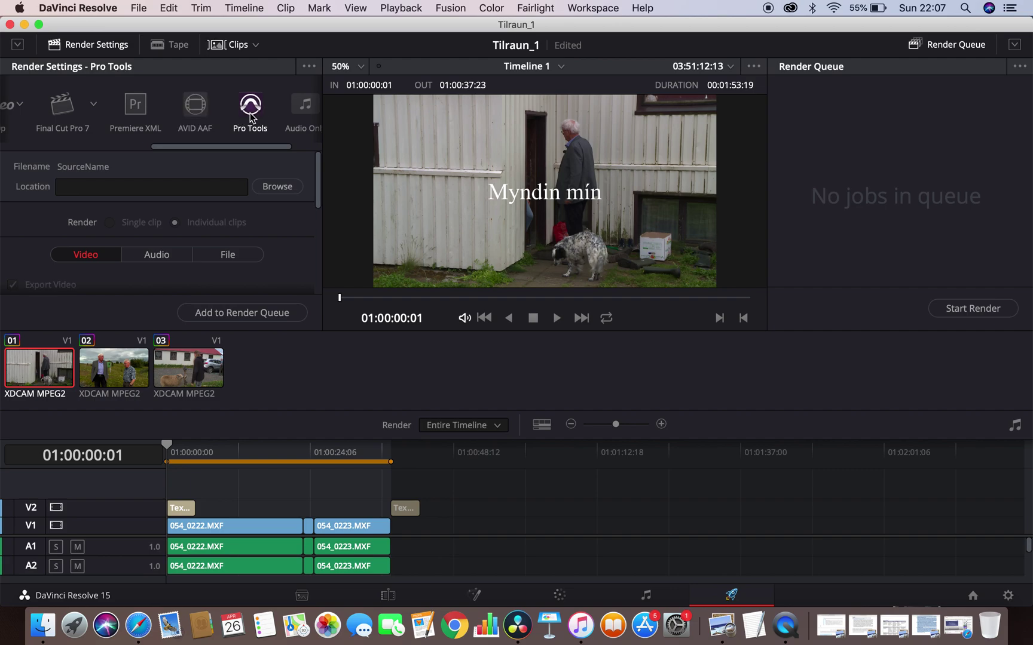
left_click(305, 105)
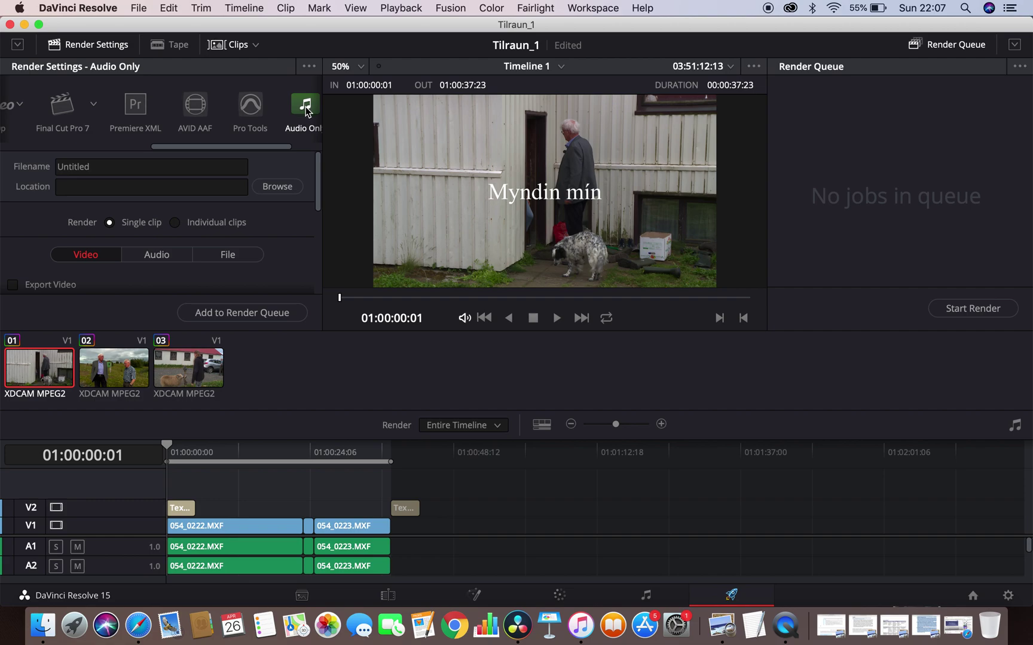
Set up a YouTube 1080p render with the filename "Myndin mín", saved in the DaVinci Resolve folder within Documents.
left_click_drag(239, 147, 52, 144)
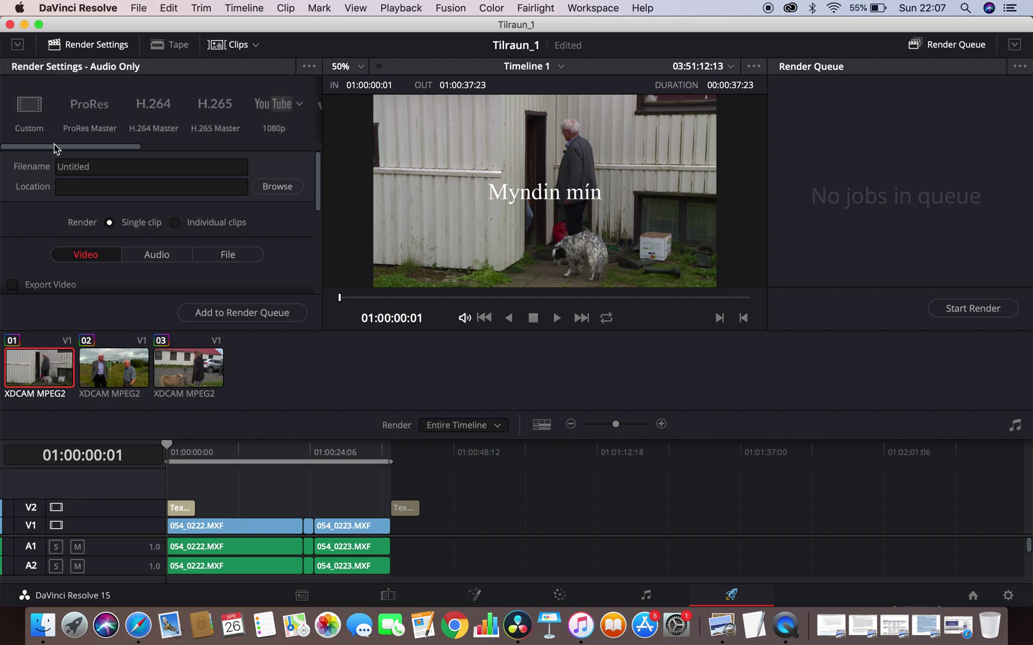
left_click(275, 111)
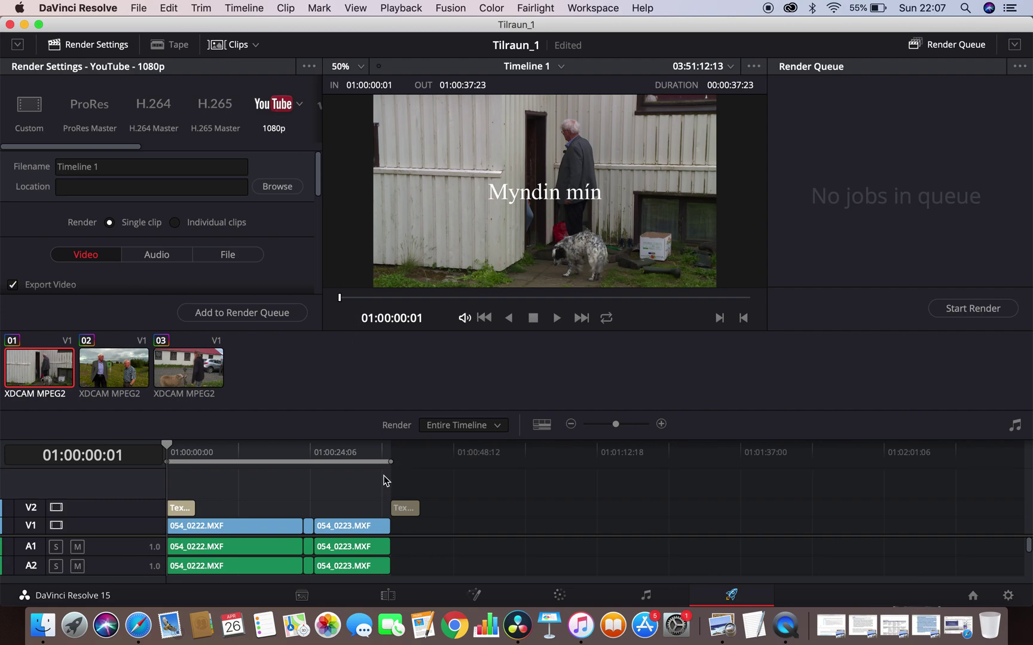
left_click_drag(139, 168, 54, 166)
type("M")
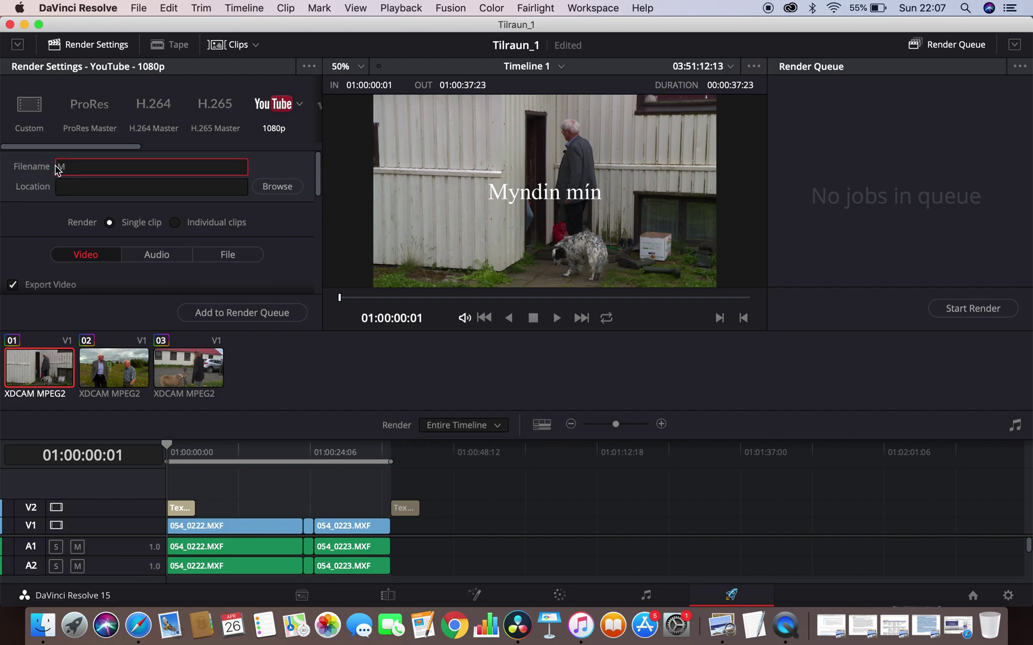
type("yndin í")
left_click(269, 190)
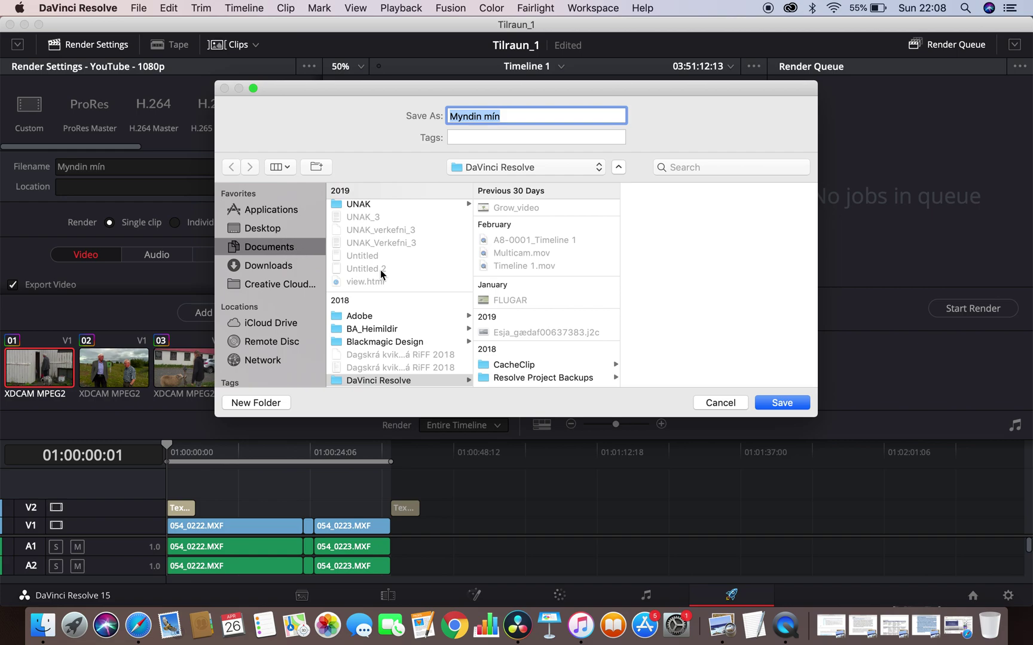
left_click(783, 403)
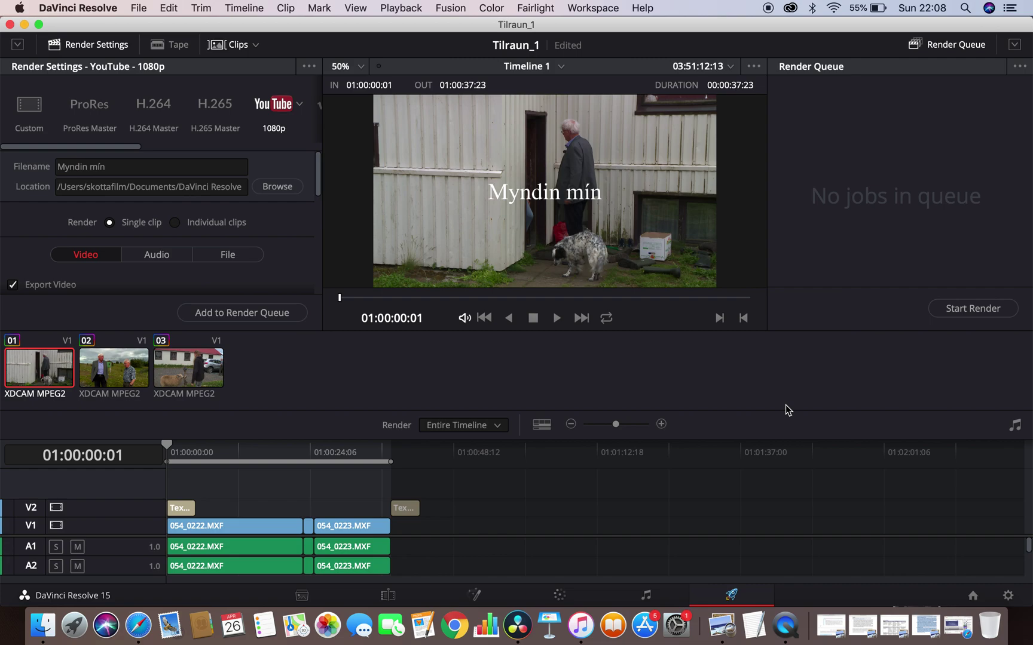
Add the YouTube render job to the render queue, save the project and start the render.
left_click(251, 317)
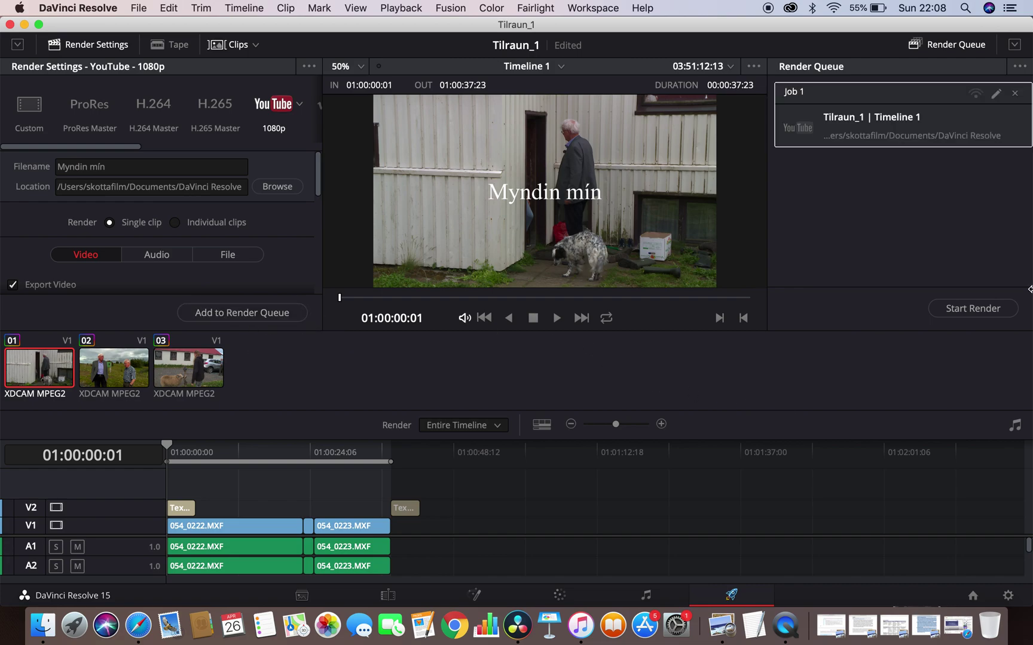
key("super+s")
left_click(989, 310)
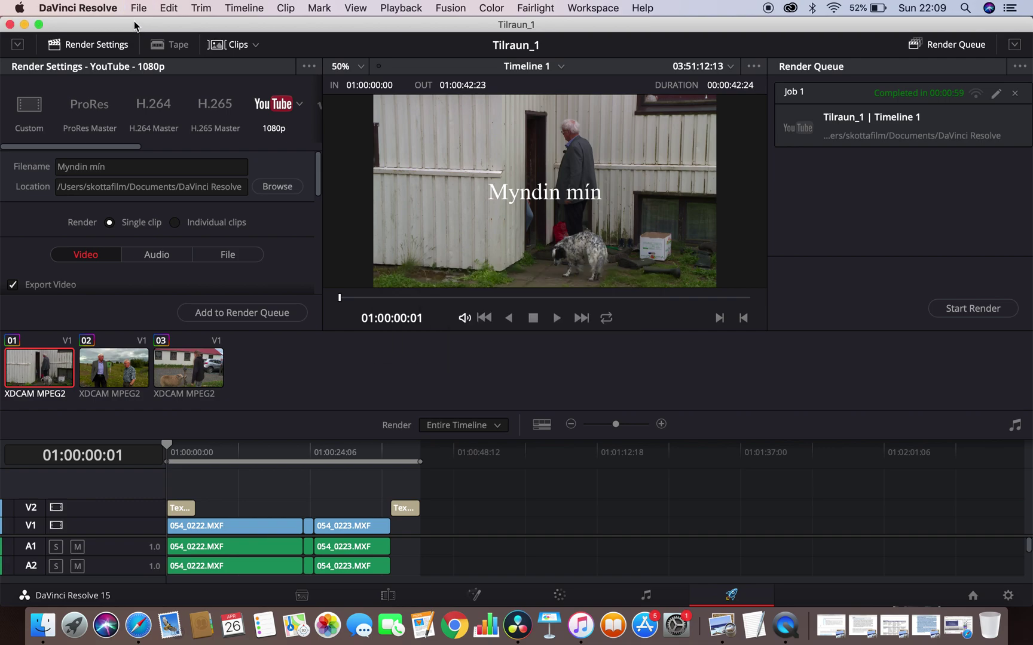
Hide DaVinci Resolve and open the DaVinci Resolve folder within Documents in Finder.
left_click(77, 10)
left_click(99, 142)
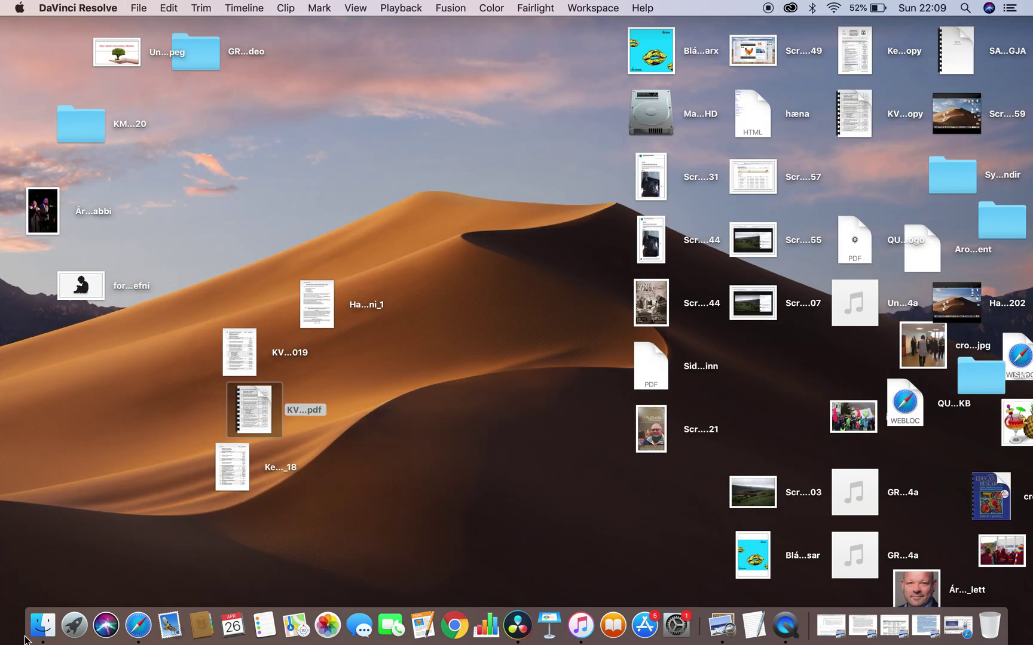
left_click(40, 626)
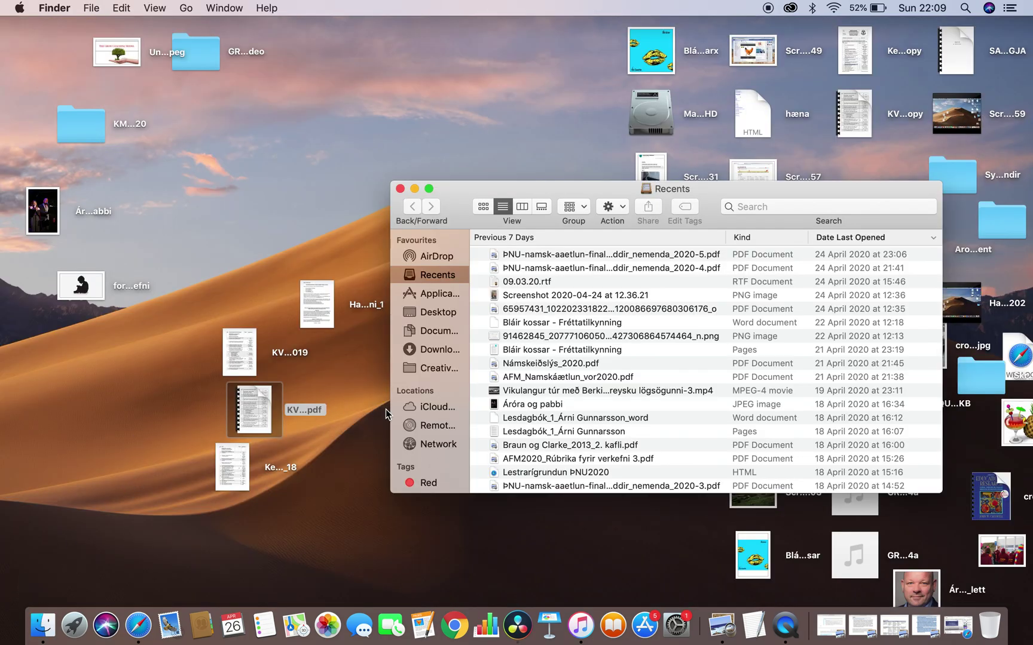
left_click(451, 330)
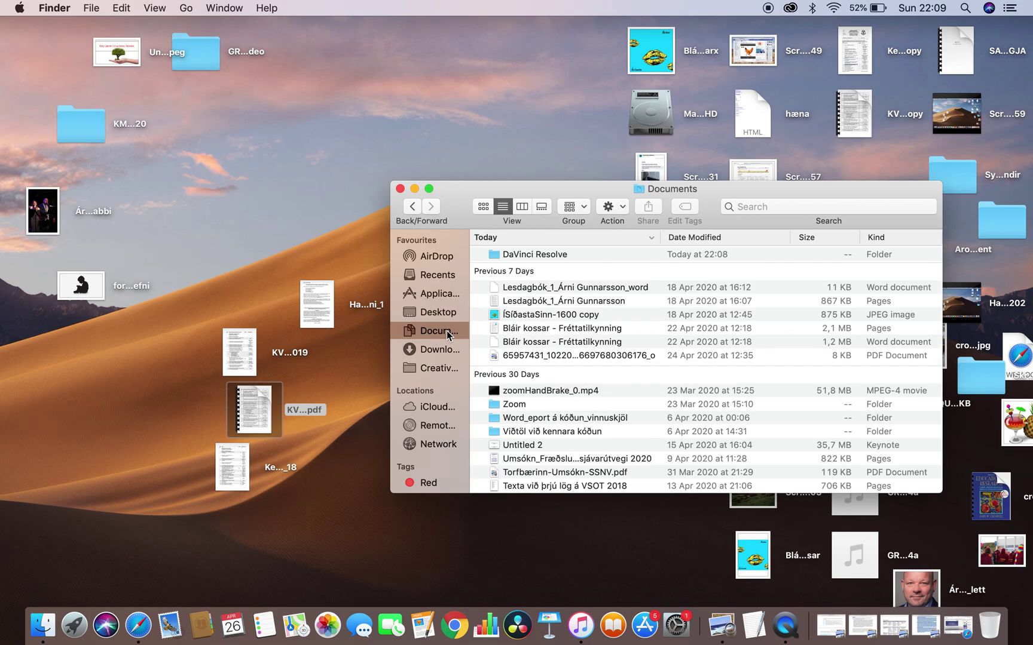
double_click(494, 256)
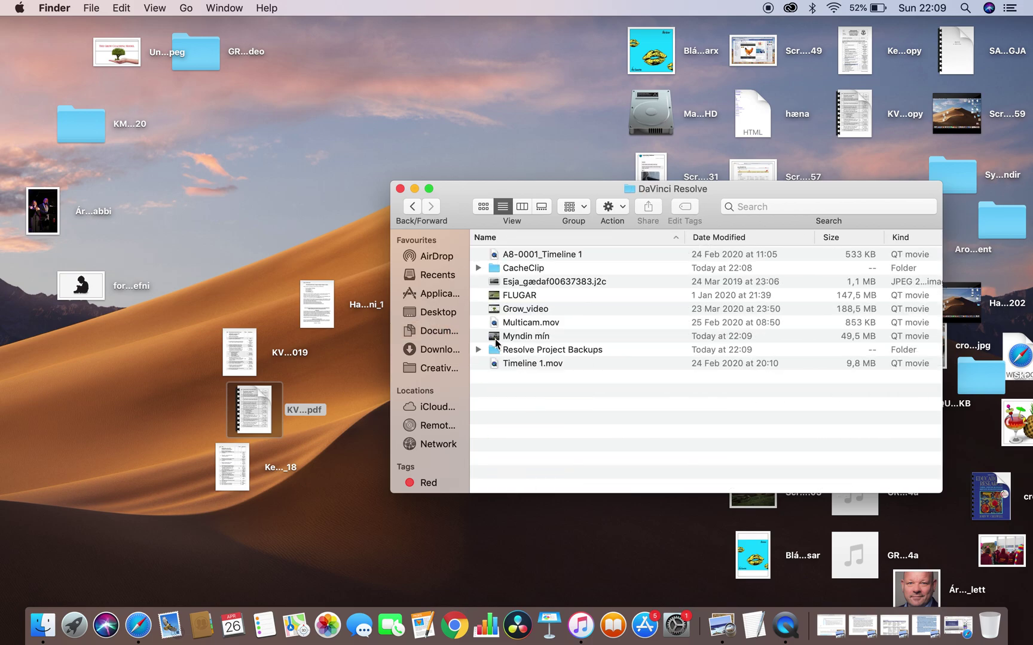
Play the opening seconds of the rendered movie "Myndin mín" in QuickTime Player, and close the player.
double_click(495, 337)
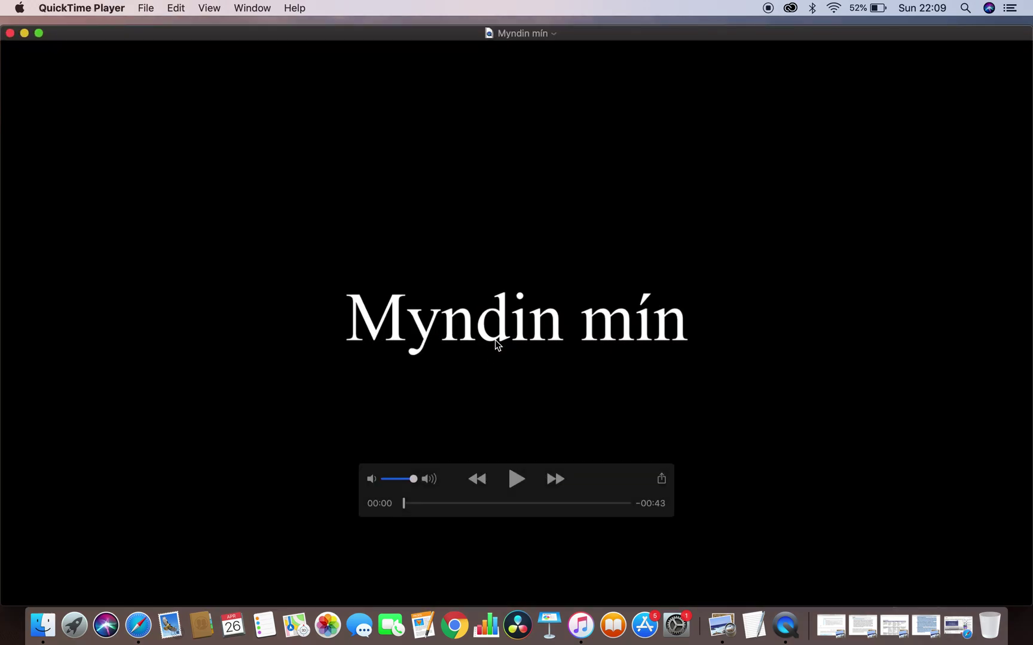
key("space")
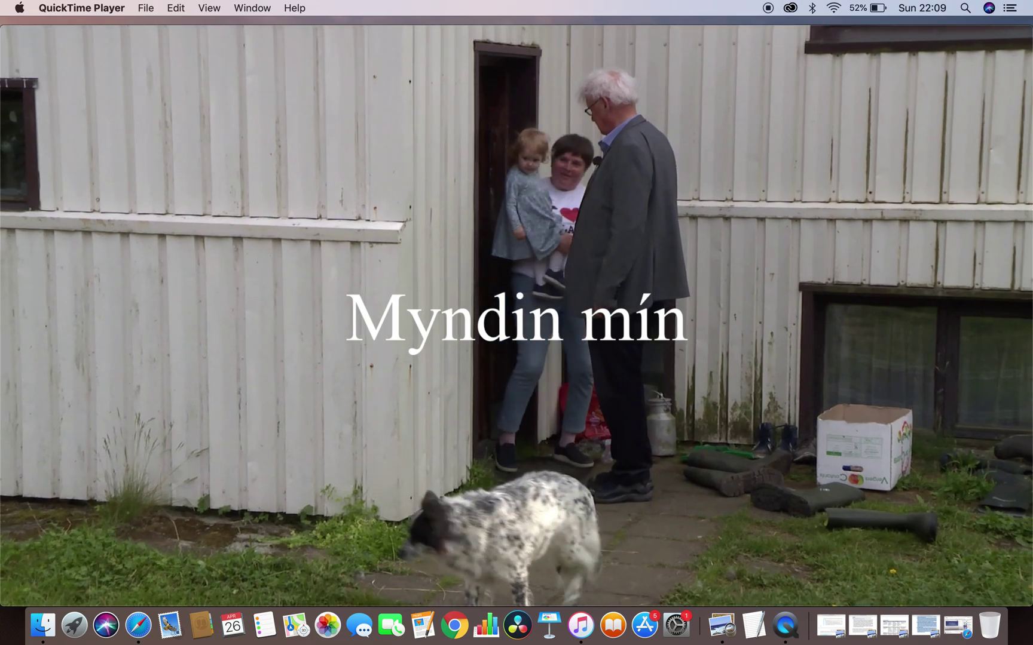
key("space")
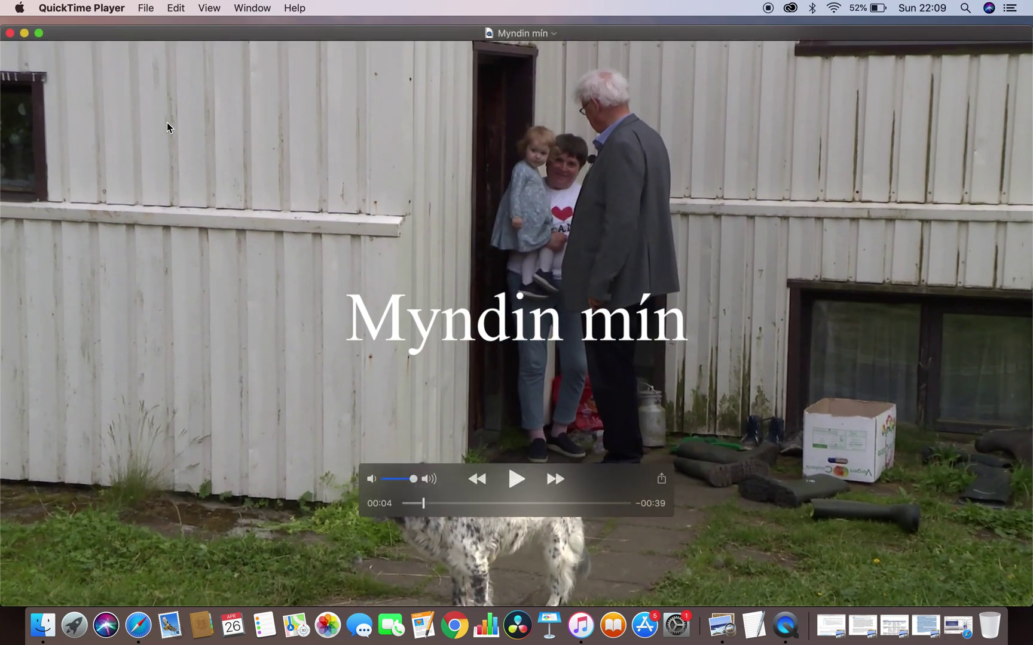
left_click(10, 33)
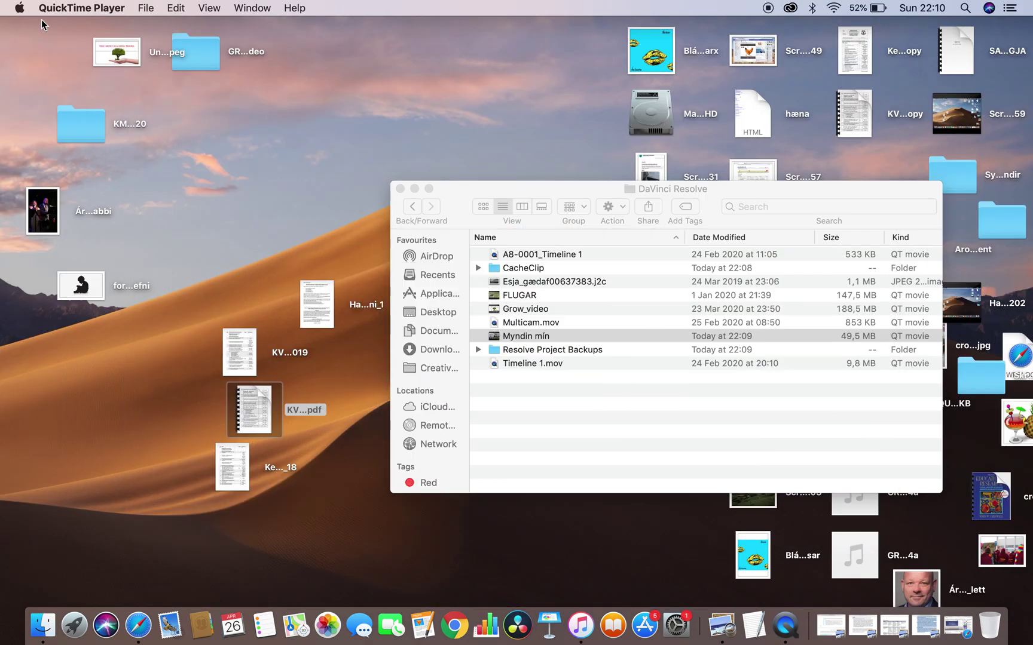
key("super+q")
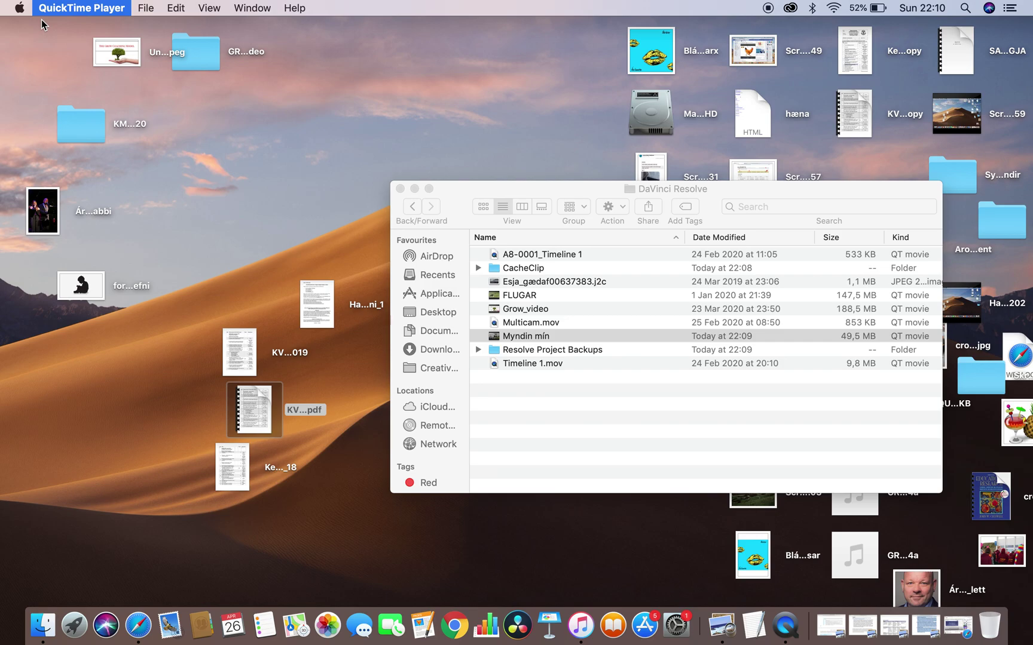